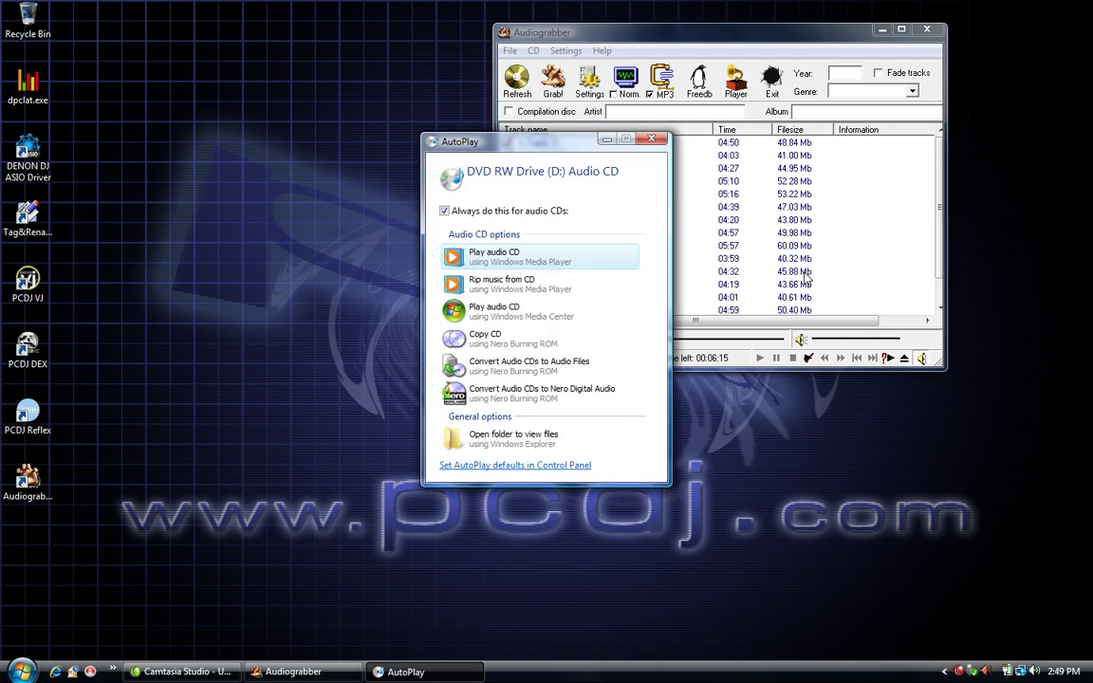
Step: Dismiss the AutoPlay prompt and try to look up the audio CD's track names on freedb
click(652, 141)
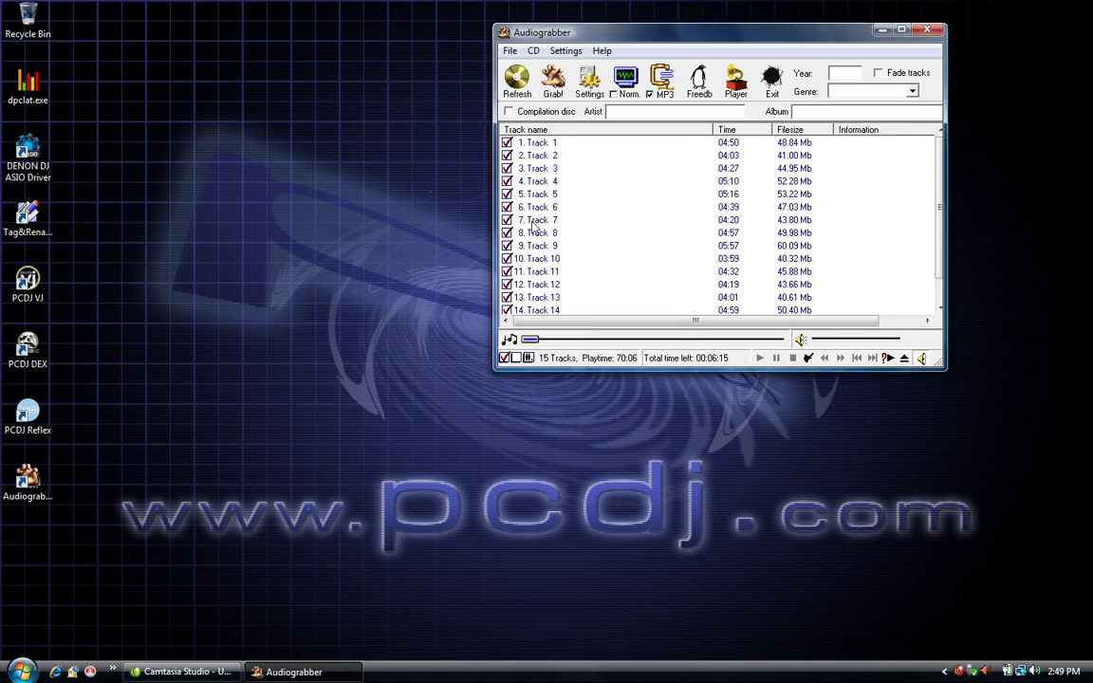
mouse_move(938, 192)
mouse_down()
mouse_move(938, 214)
mouse_move(937, 190)
mouse_up()
click(699, 82)
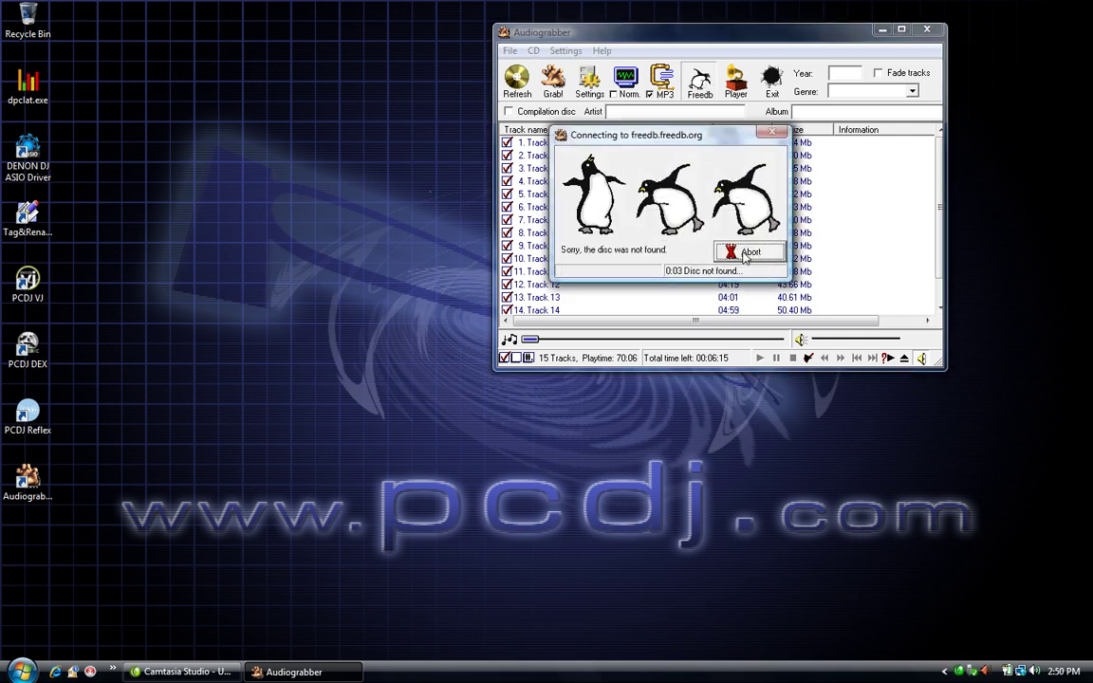
click(747, 254)
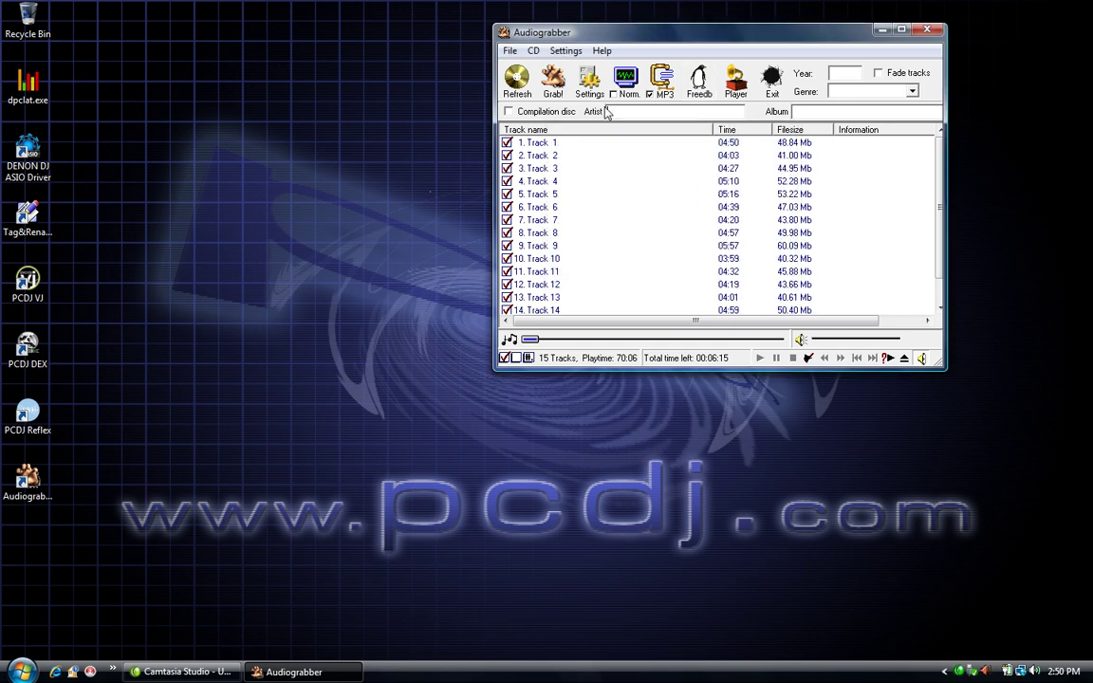
Step: Try to get the track names from the disc's CD-TEXT
click(534, 51)
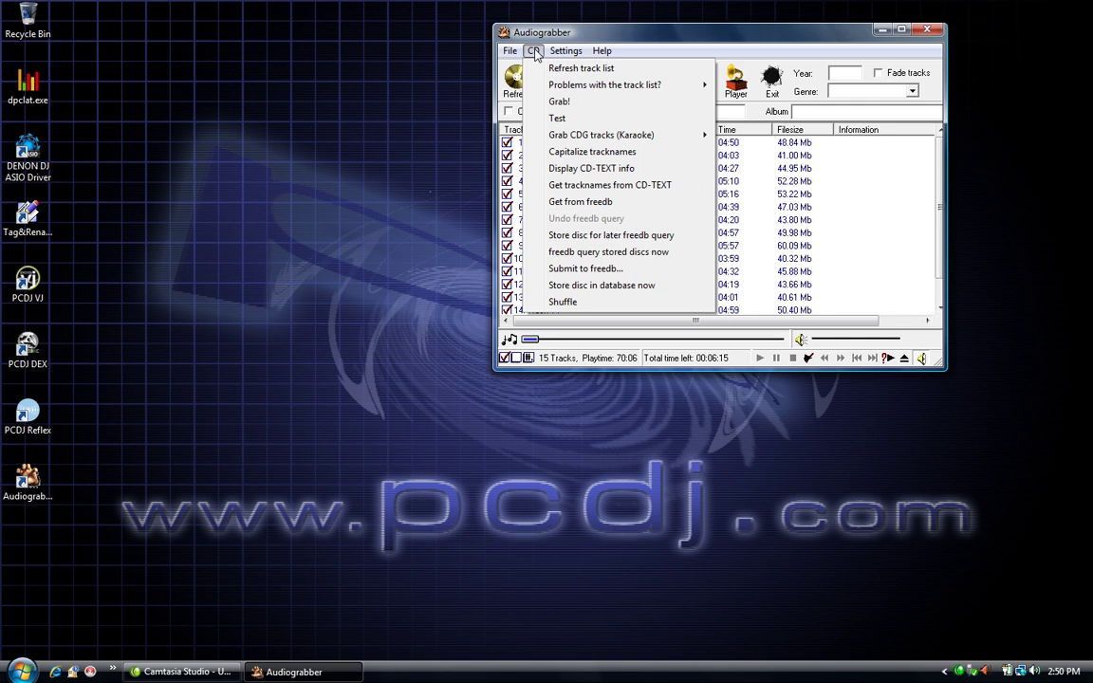
click(609, 187)
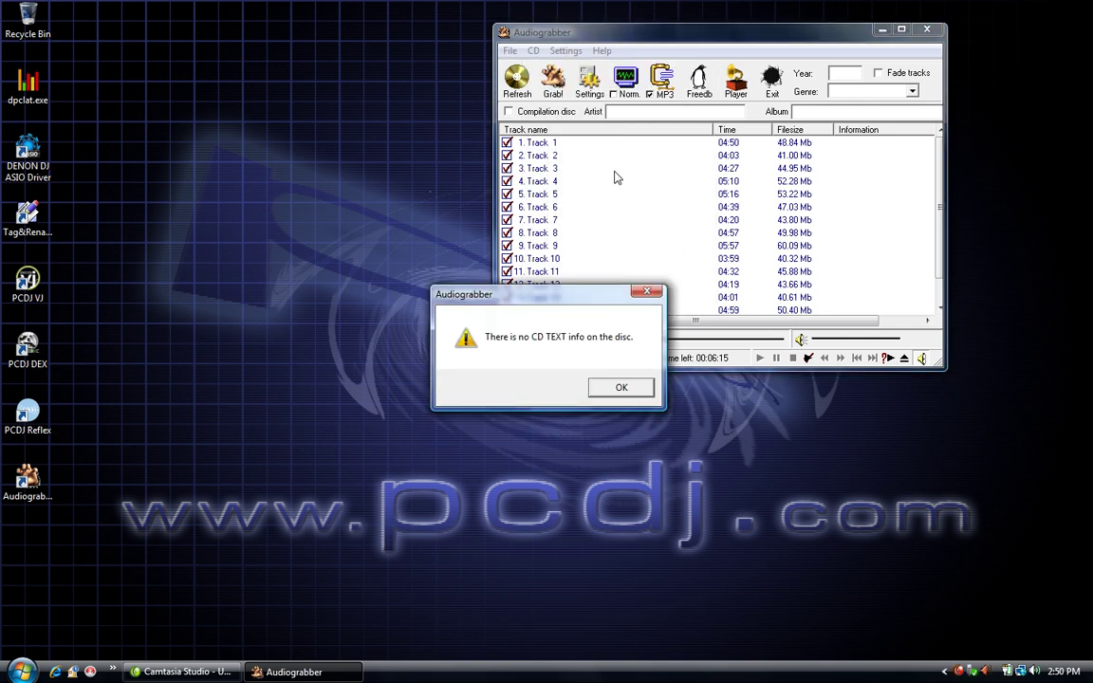
click(623, 390)
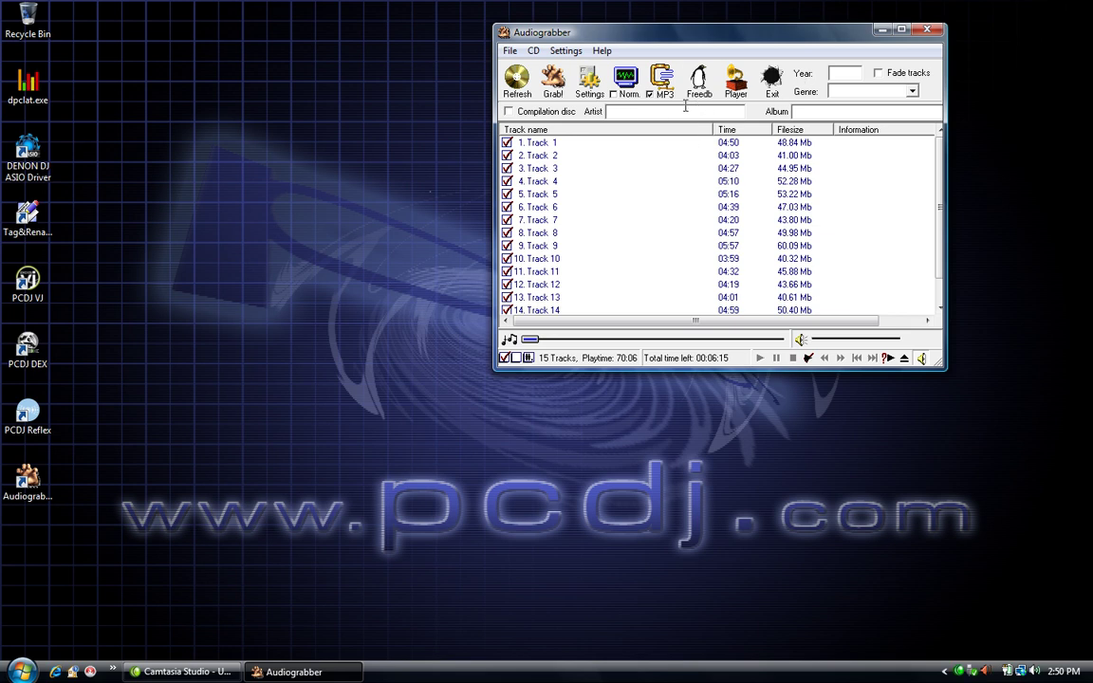
Step: Mark the disc as a compilation and set the year to 2006, the genre to Karaoke and the artist to Varous
click(510, 112)
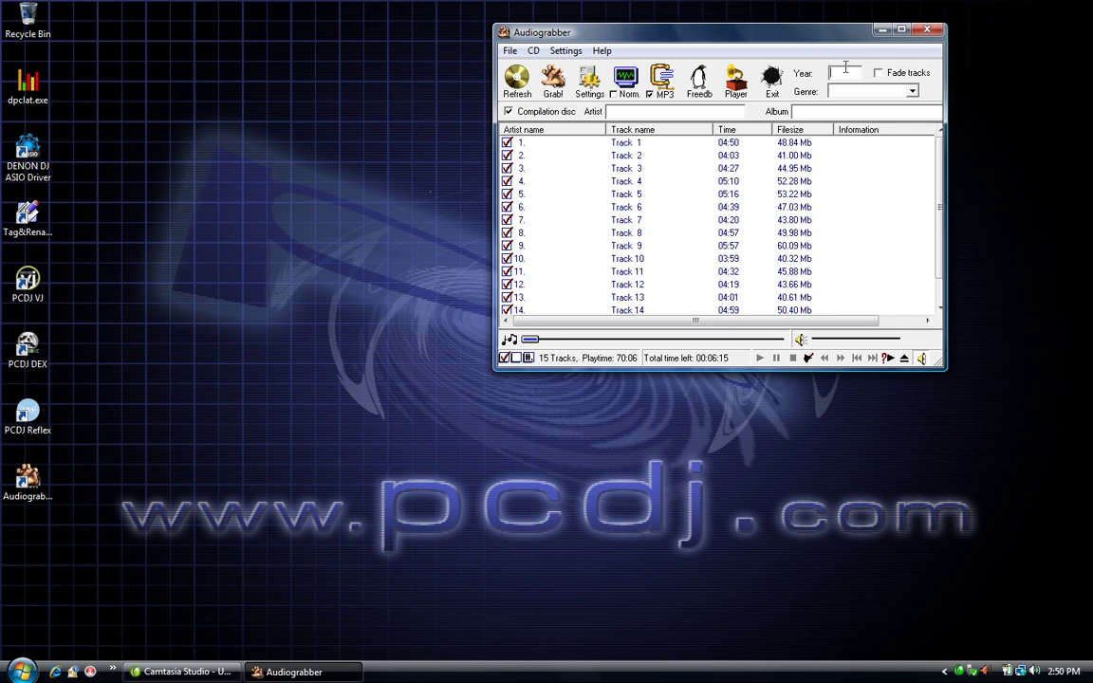
click(845, 68)
text(2006)
click(858, 91)
text(Karaoke)
click(607, 111)
text(Various)
Step: Enter "Karaoke Compnay 90's Hits" as the album title
click(794, 112)
text(Karaoke)
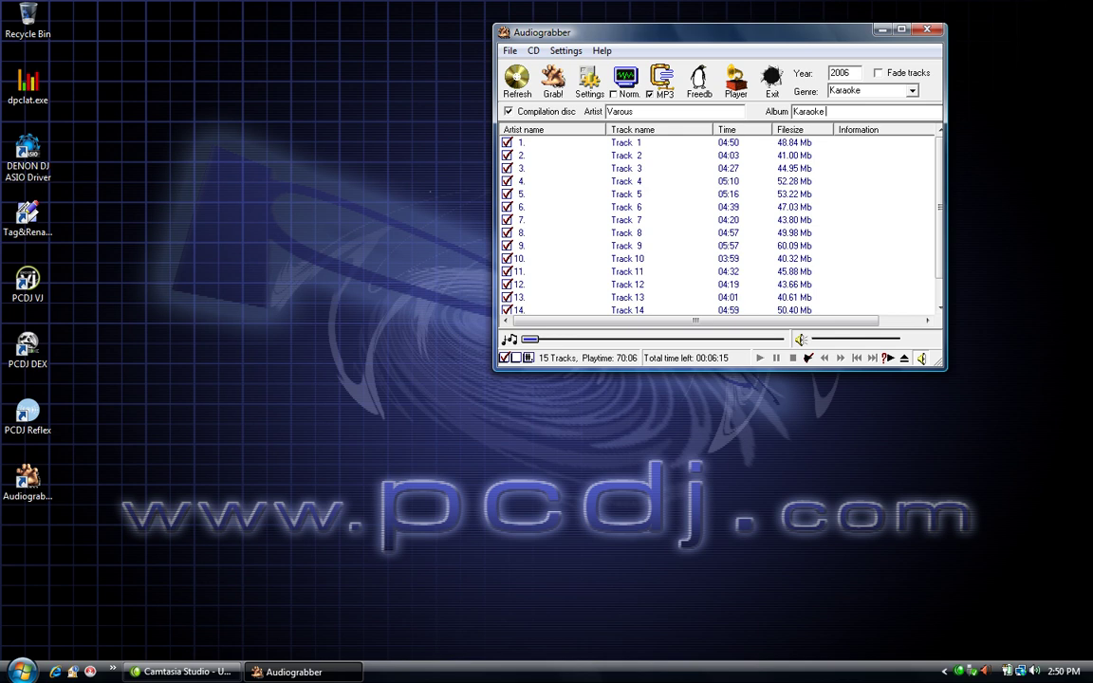
text( Compnay)
text((0)
key(BackSpace)
key(BackSpace)
key(BackSpace)
text(90's Hits)
Step: Set track 1's artist to En Vogue and its track name to My Lovin
click(543, 144)
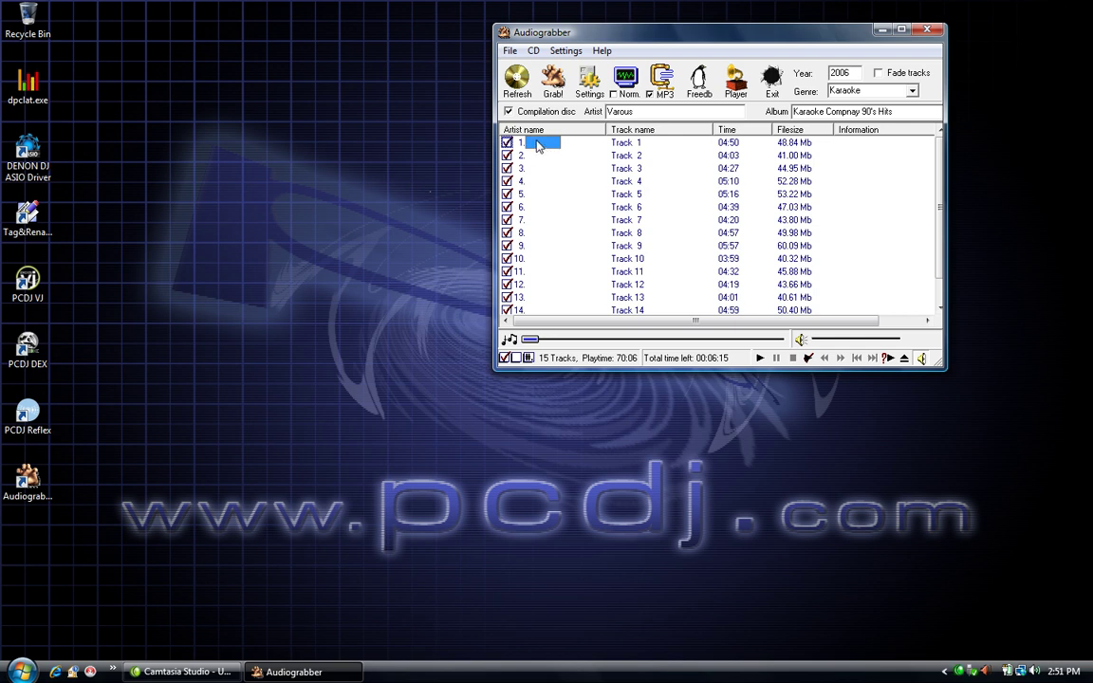
double_click(545, 144)
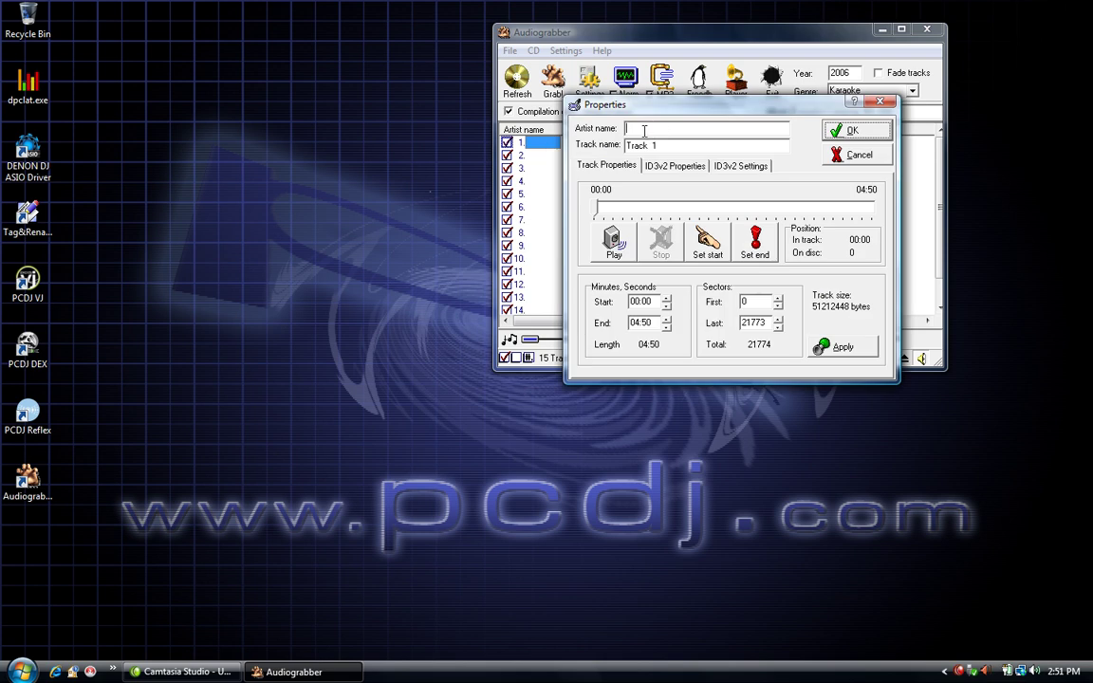
text(En Vogue)
drag(659, 145, 624, 146)
key(BackSpace)
text(My Lovin)
key(Return)
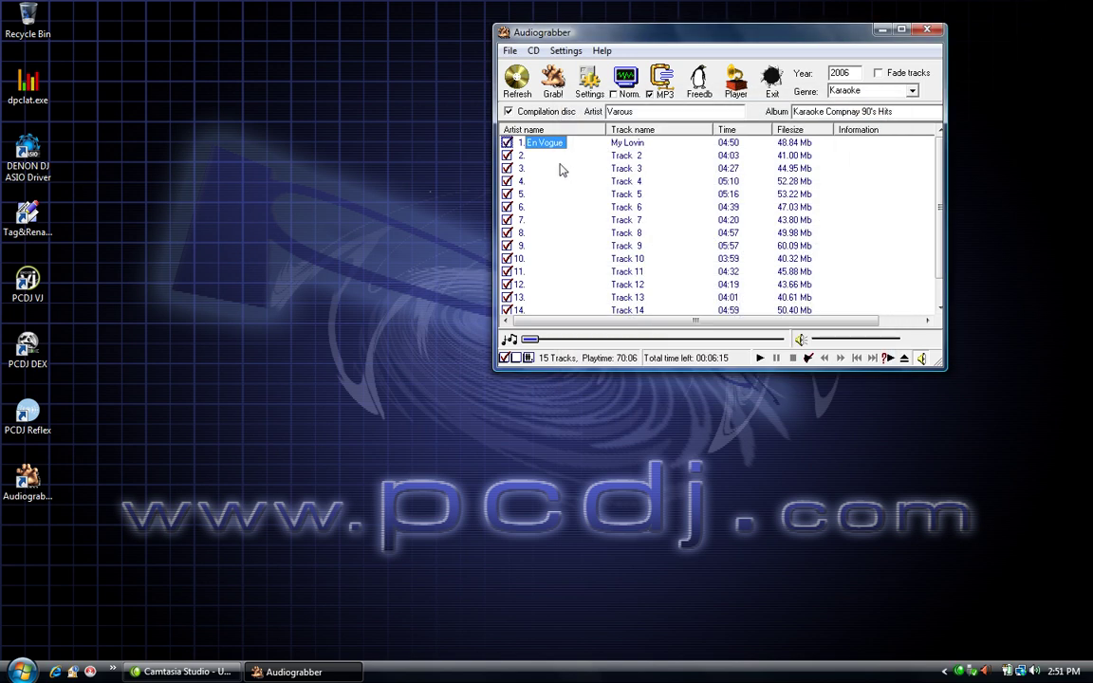
Step: Set track 2's artist to Gloria Estefan and its track name to Everlasting Love
double_click(537, 156)
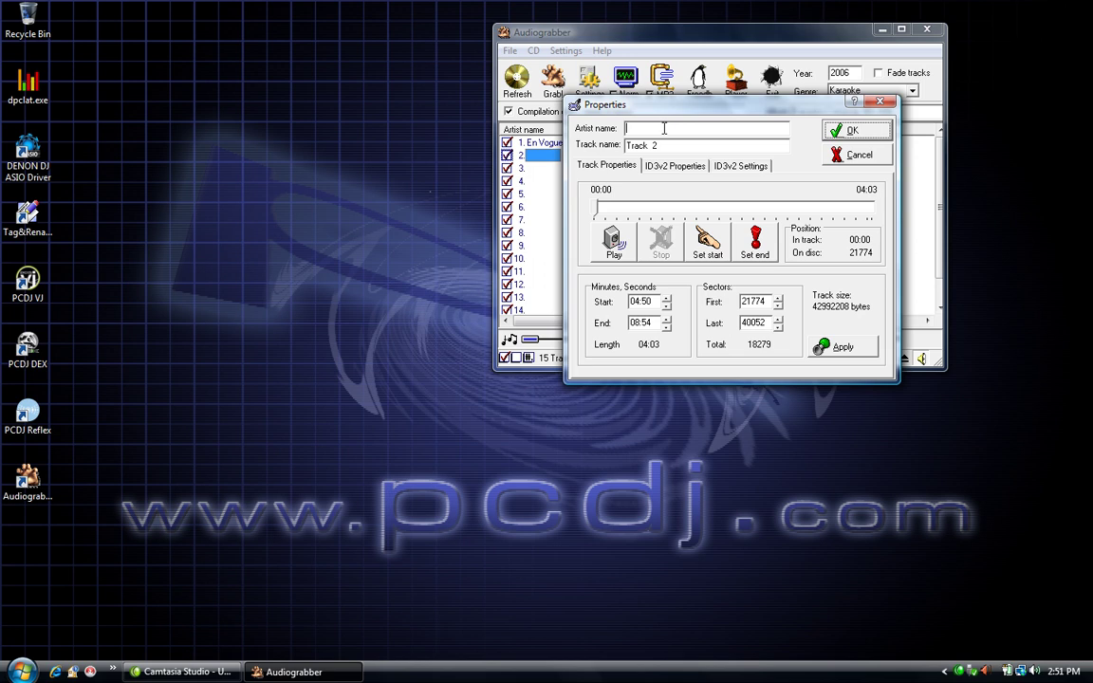
text(Gloria Estefan)
key(Tab)
key(BackSpace)
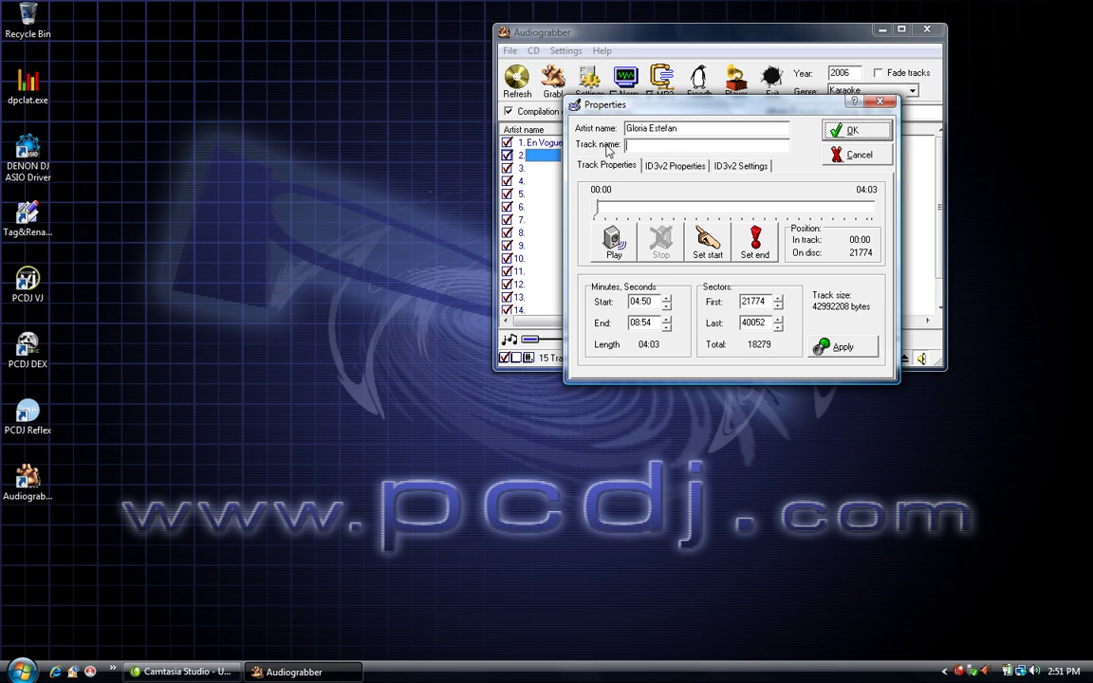
text(Everlasting Love)
key(Return)
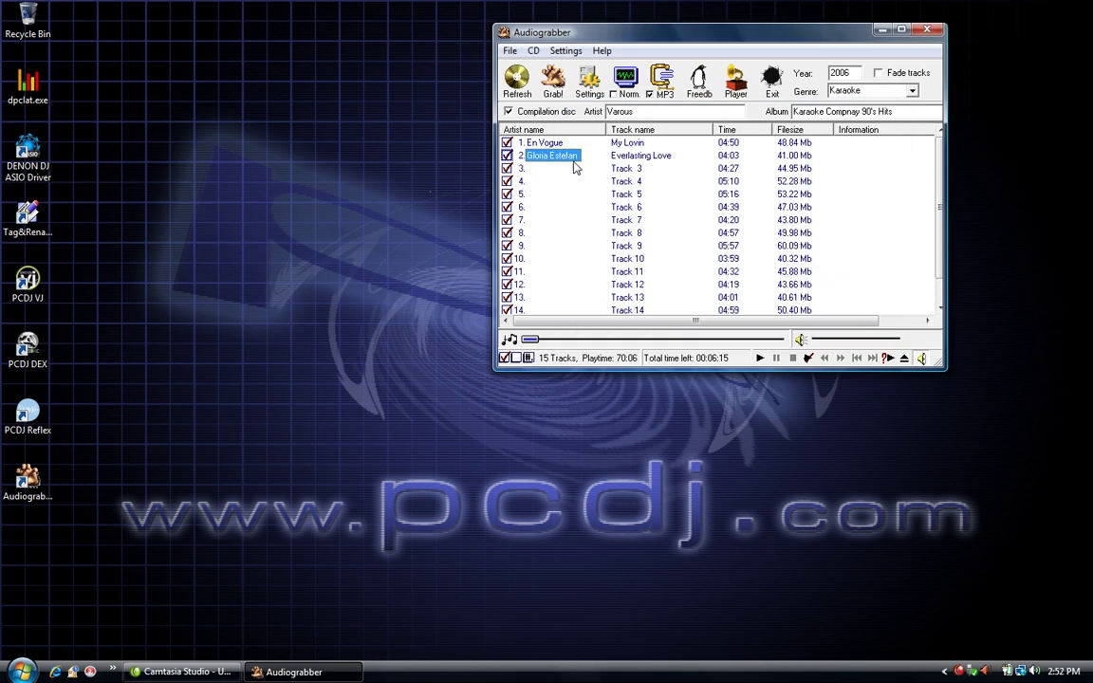
Step: Exclude tracks 3 to 7 from the set of tracks marked for ripping
right_click(520, 173)
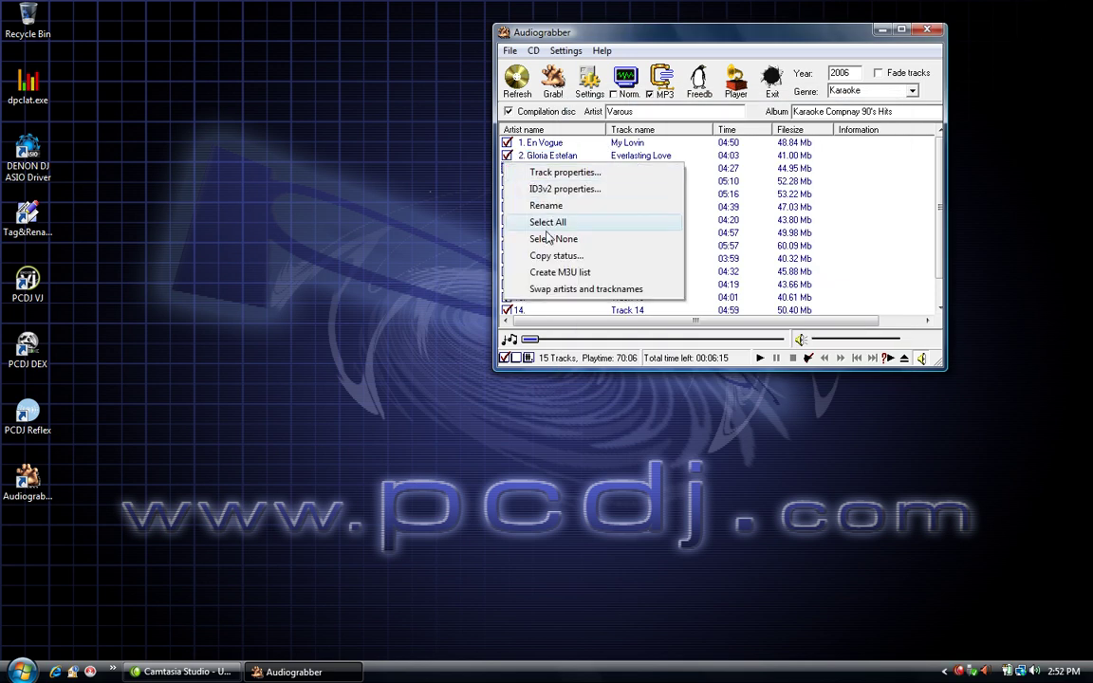
click(588, 205)
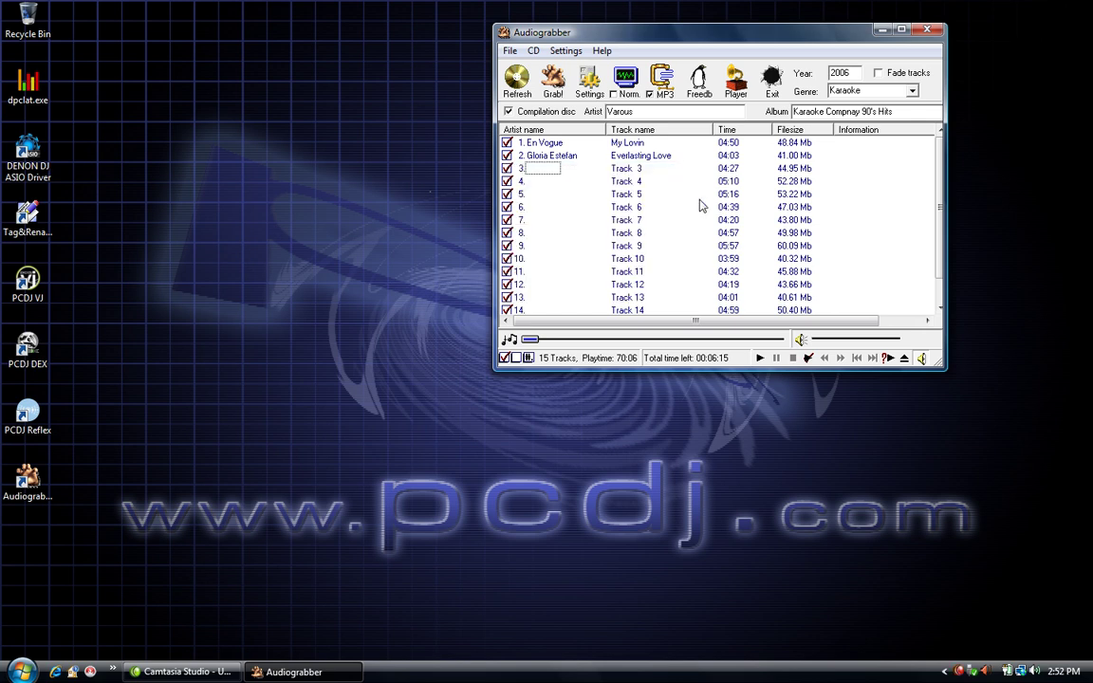
click(510, 170)
click(508, 169)
click(508, 181)
click(507, 195)
click(509, 207)
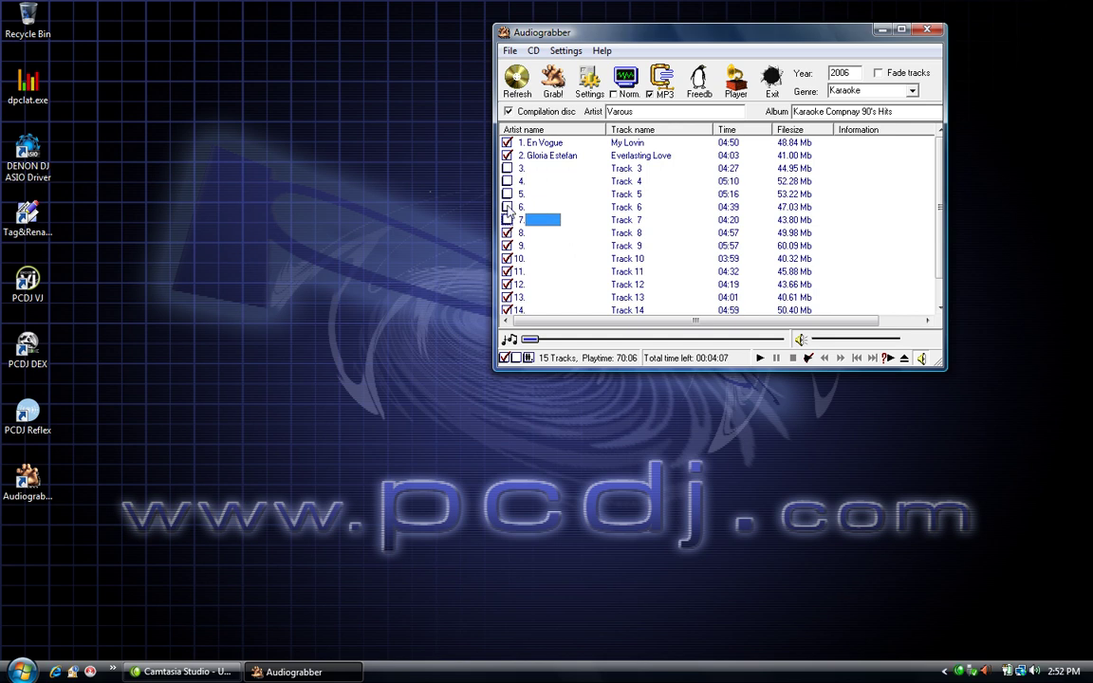
Step: Unmark every track in the list, and mark all of them again
right_click(523, 163)
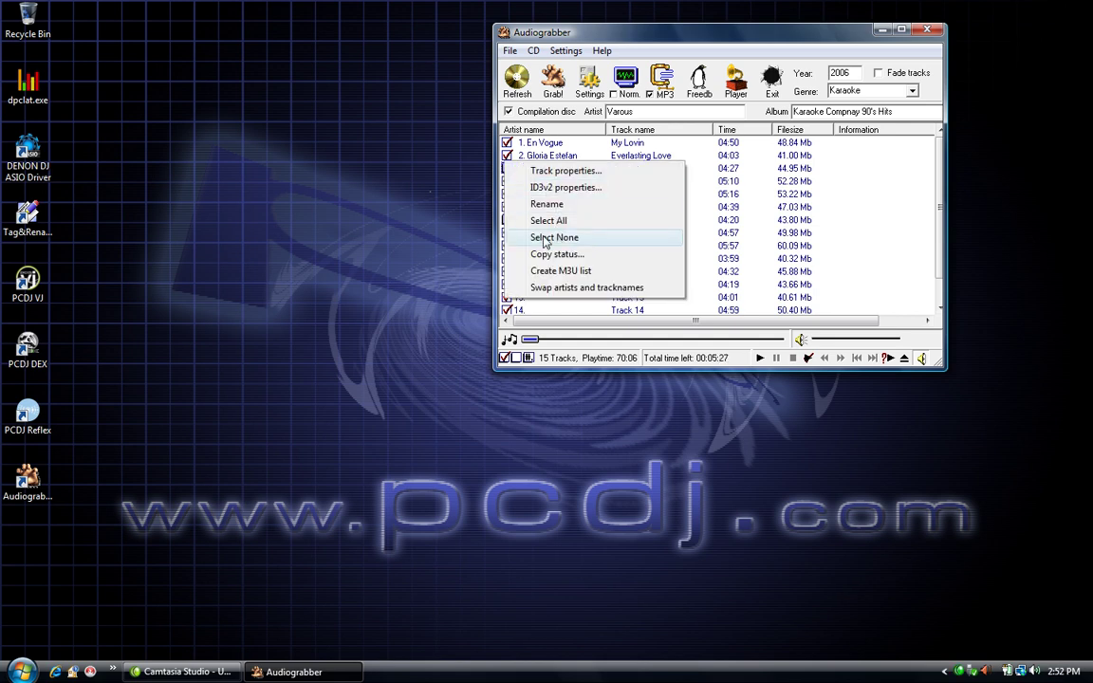
click(554, 237)
right_click(513, 182)
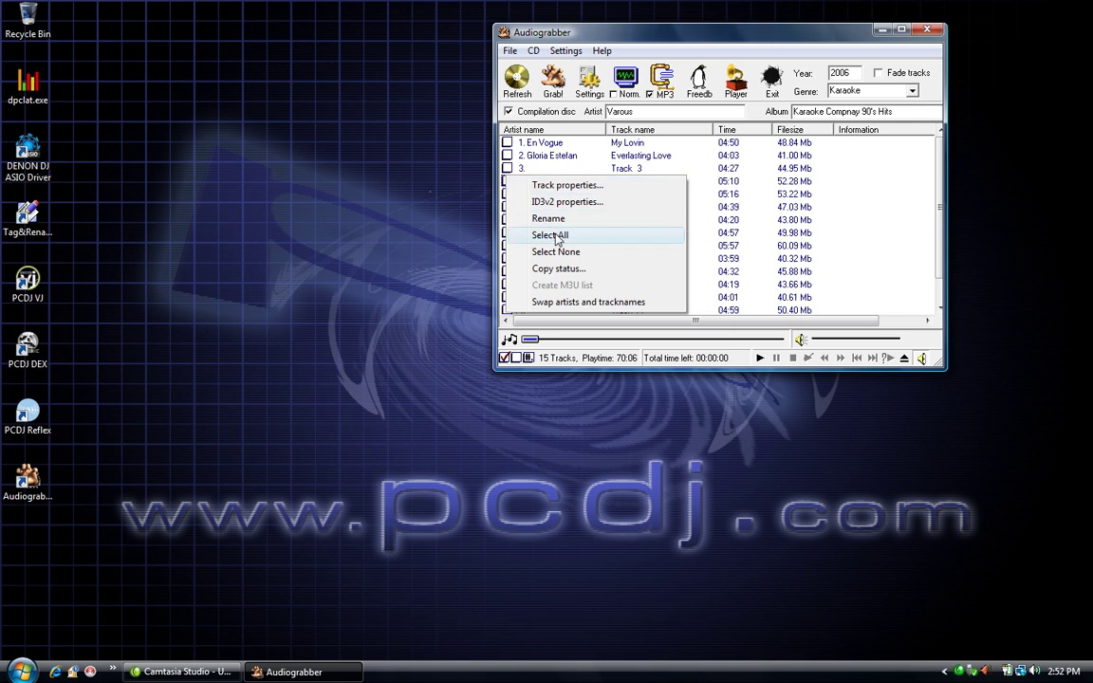
click(522, 235)
Step: Unmark all tracks and mark only track 1, My Lovin, and track 2, Everlasting Love
right_click(513, 195)
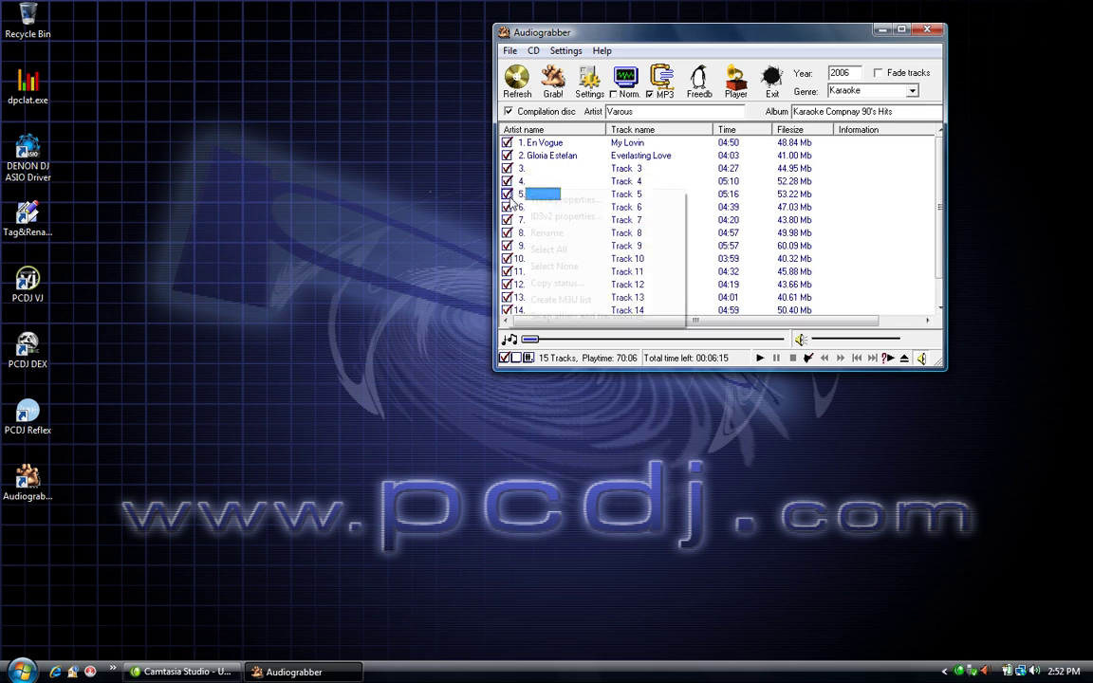
click(558, 267)
click(507, 142)
click(507, 156)
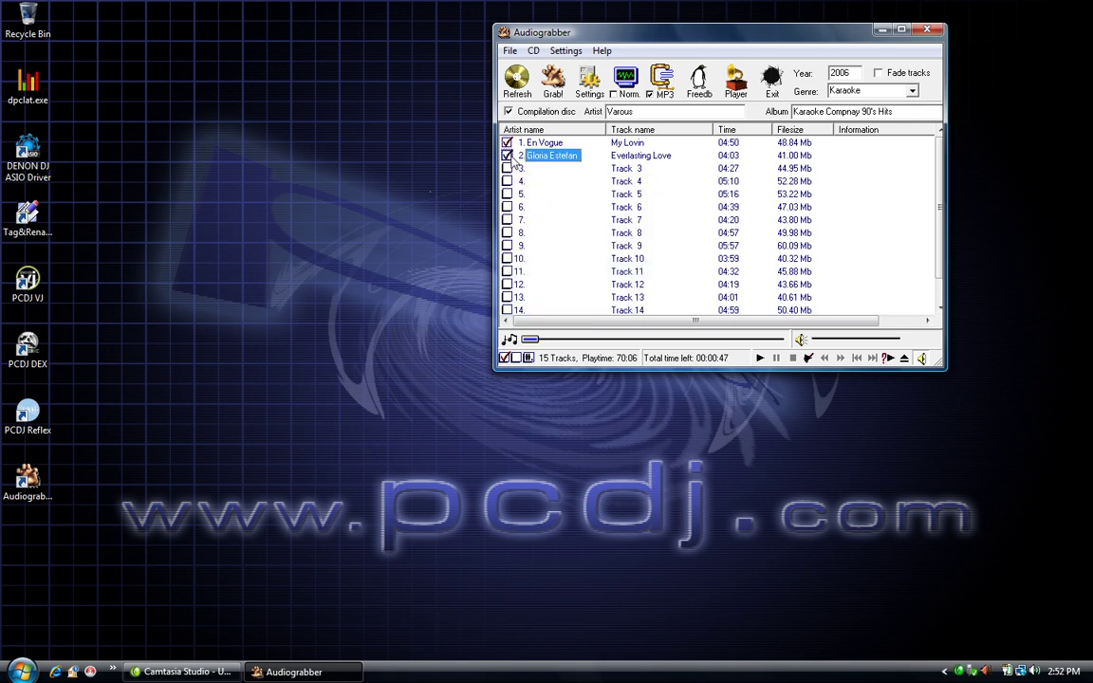
Step: Grab the two marked karaoke tracks as CDG tracks in the .cdg + compressed file format
click(535, 51)
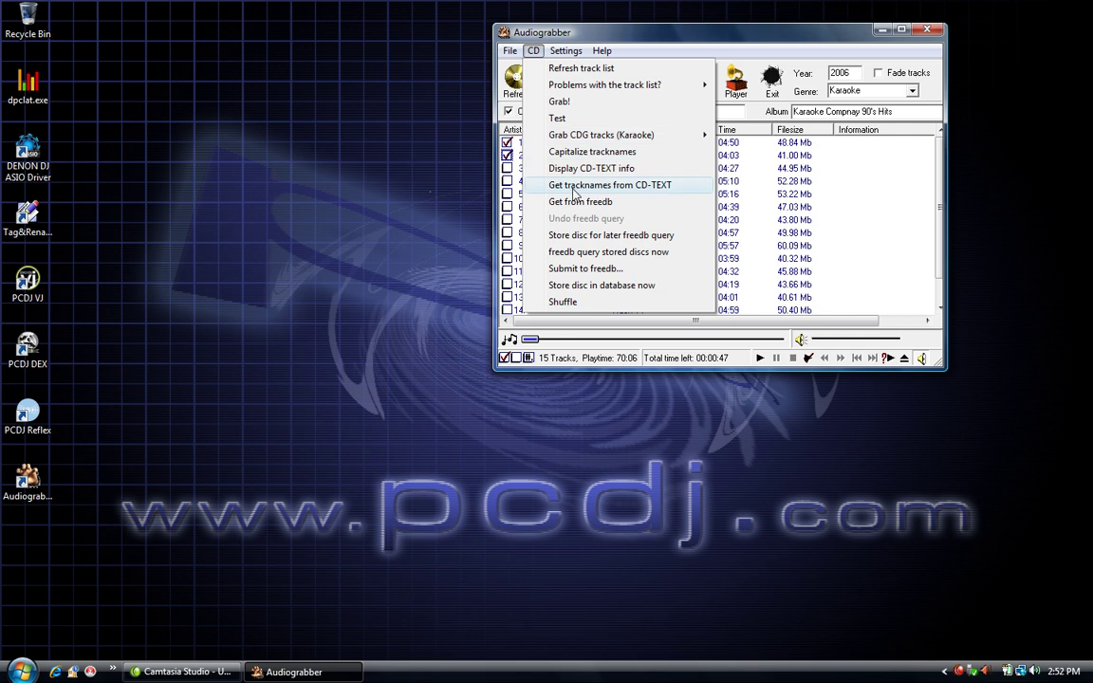
mouse_move(566, 137)
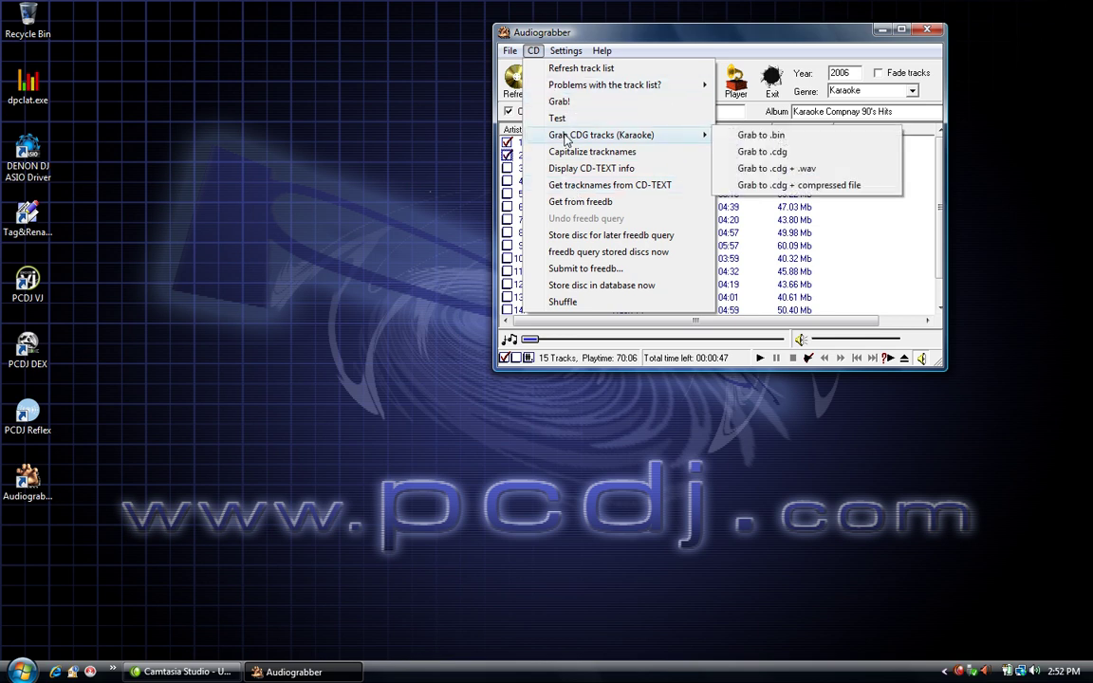
click(770, 187)
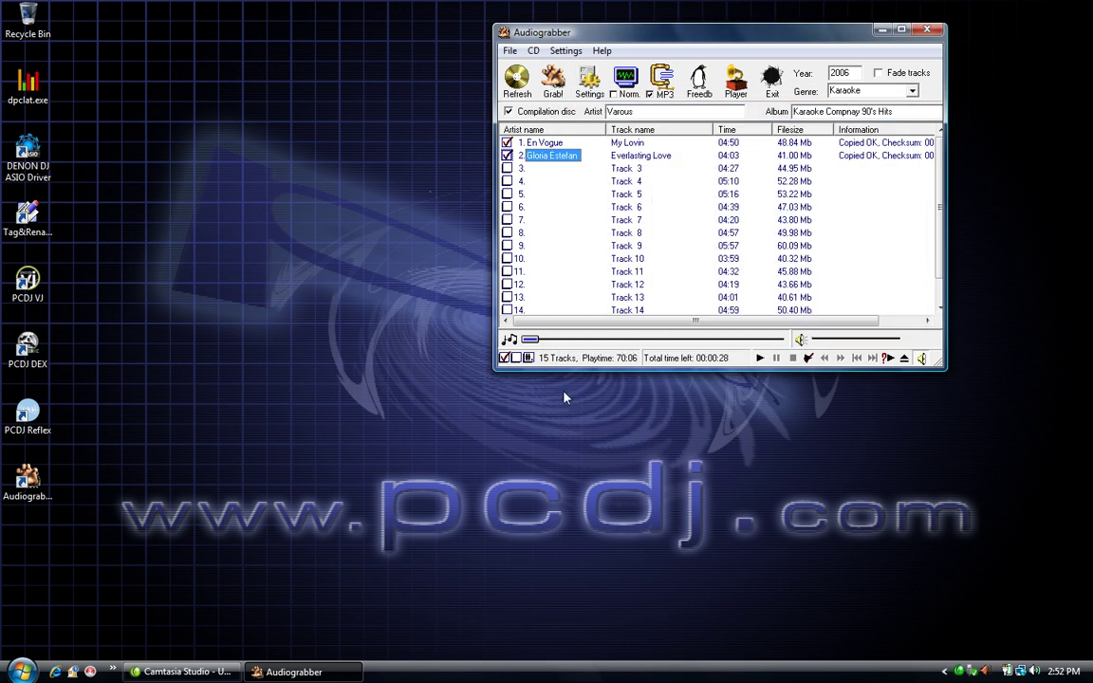
right_click(957, 671)
click(897, 582)
Step: Minimize Audiograbber and, in PCDJ VJ, open the Karaoke Compnay 90's Hits folder inside the user folder's Ripped MP3's
click(882, 29)
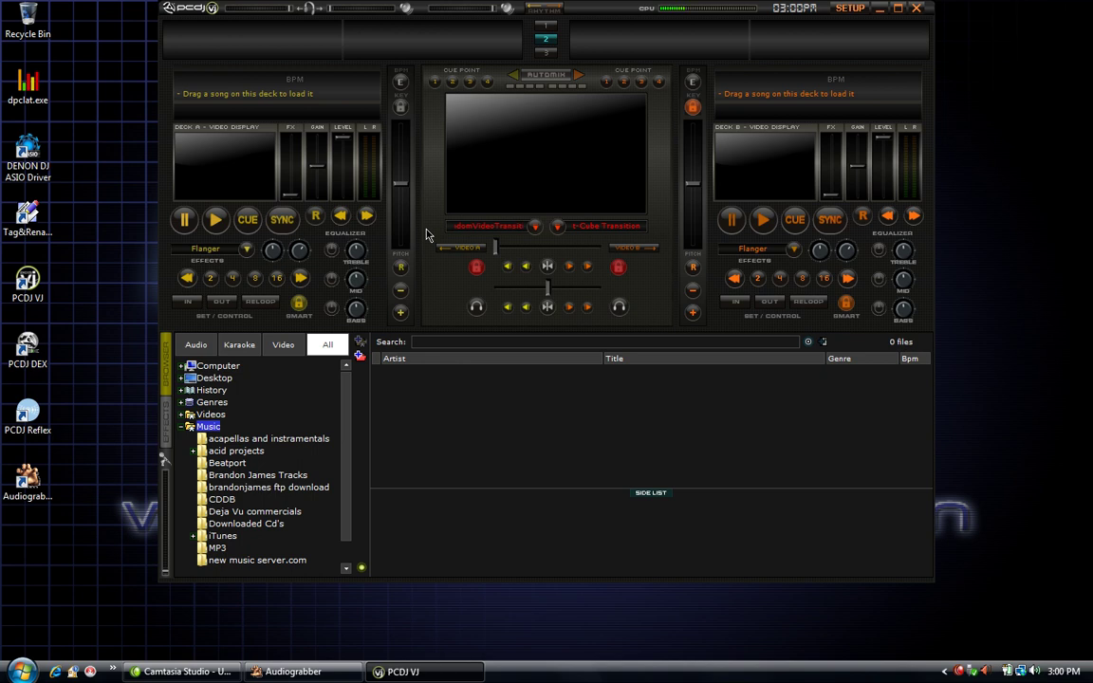
click(185, 427)
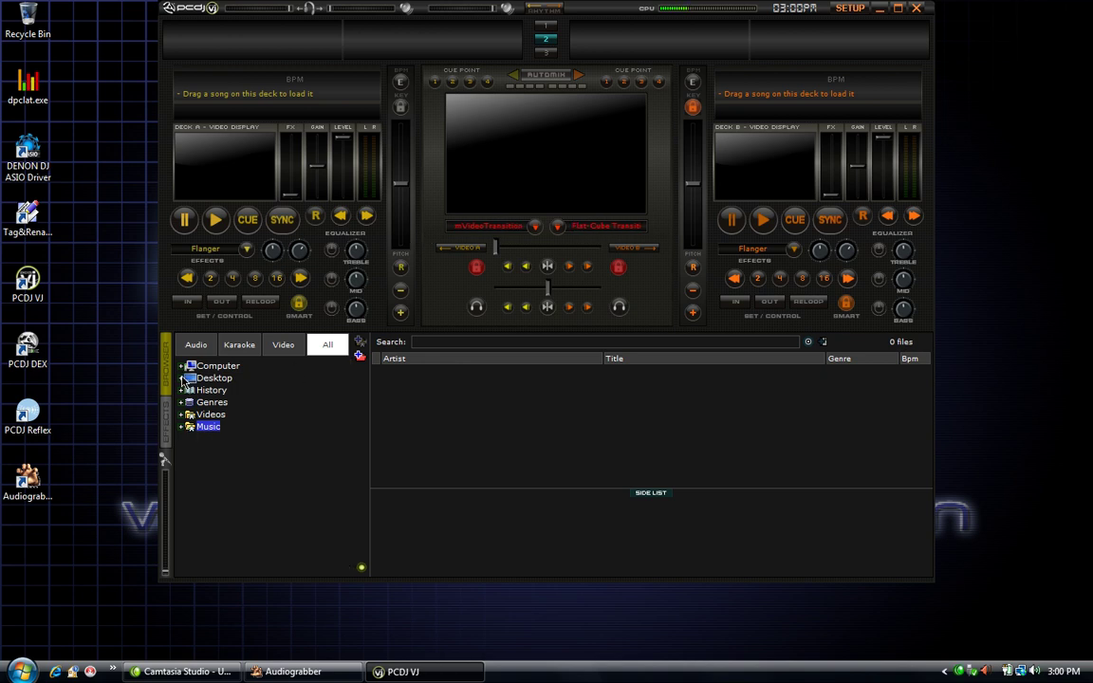
click(185, 378)
click(193, 415)
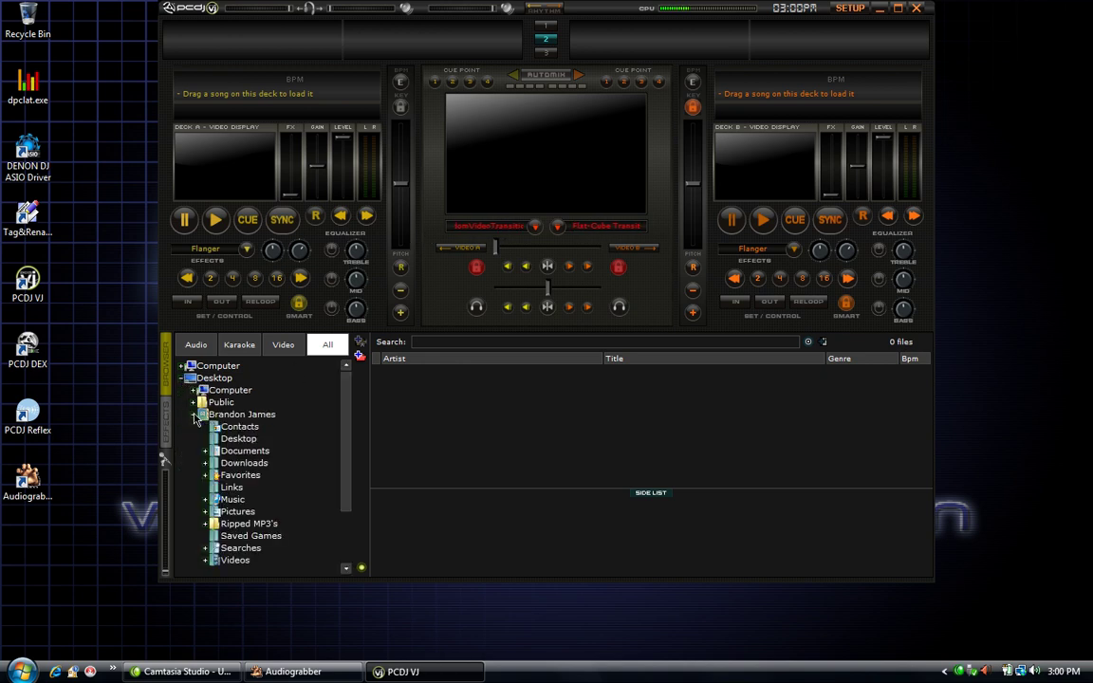
double_click(248, 524)
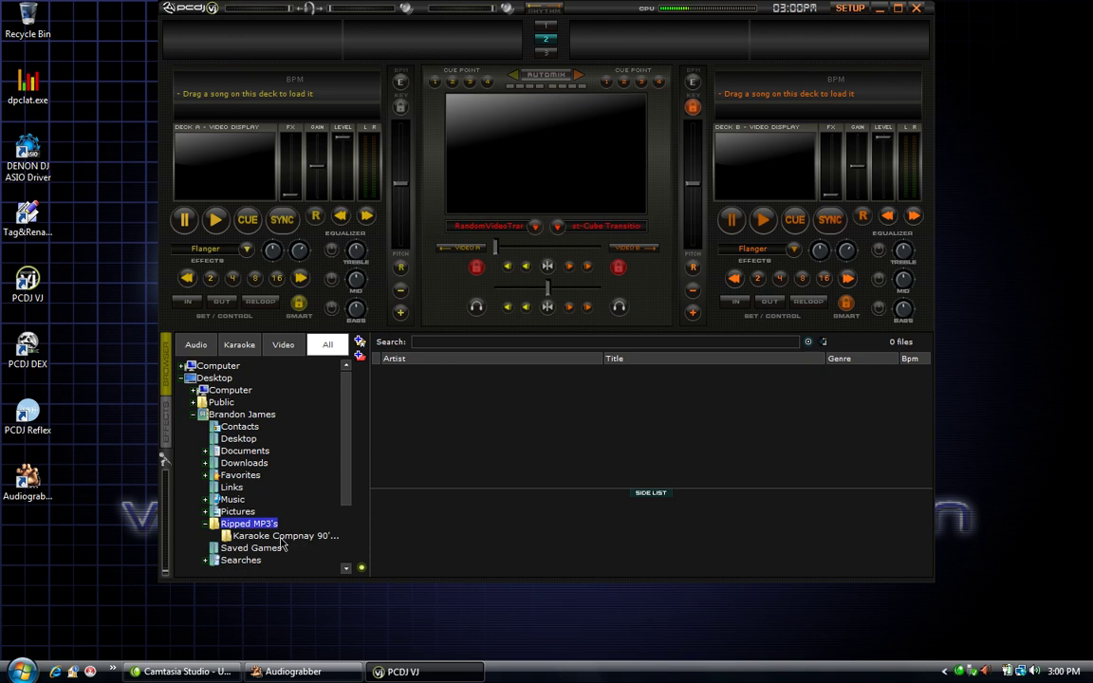
click(285, 538)
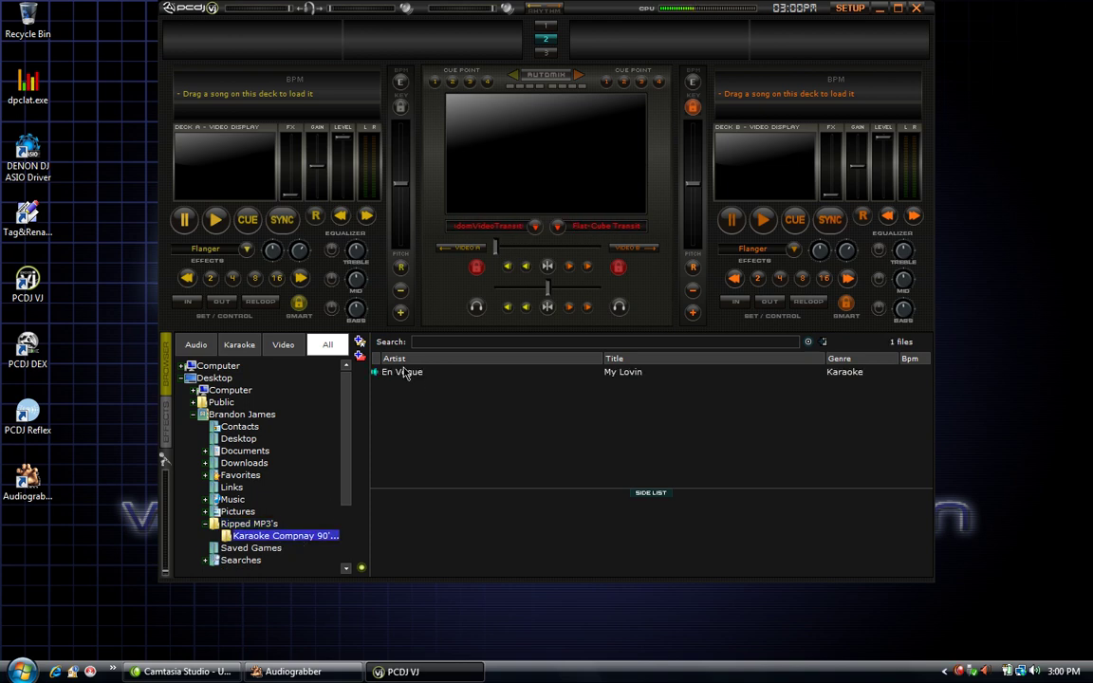
Step: Load En Vogue's My Lovin onto deck A, play it briefly and pause it
drag(399, 373, 239, 107)
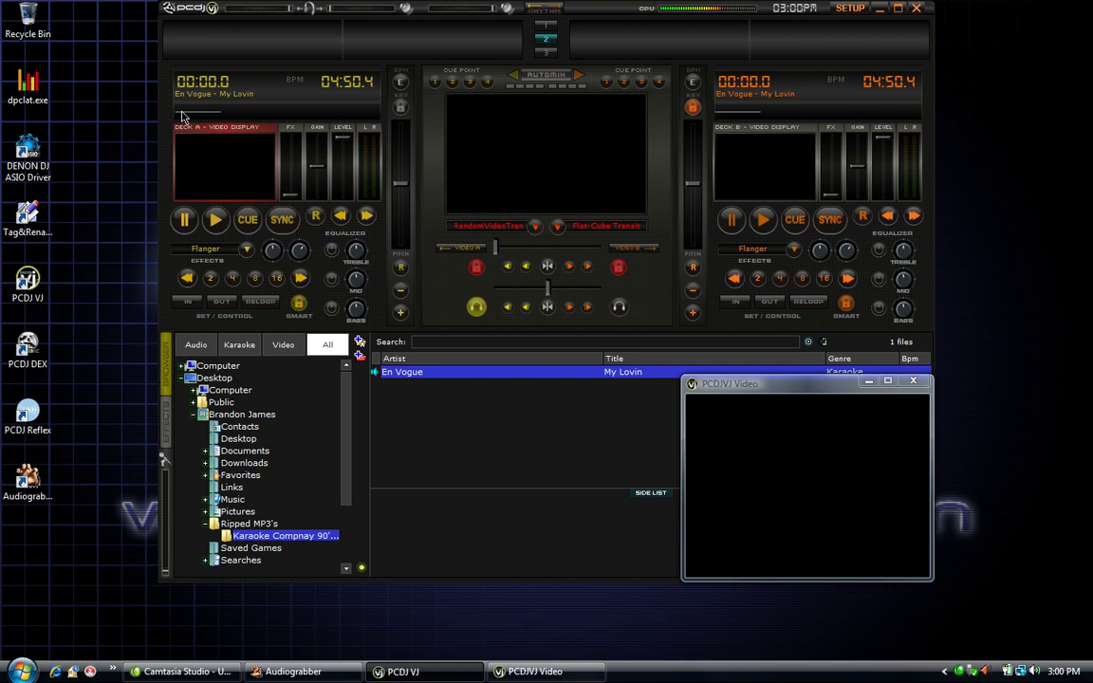
click(216, 221)
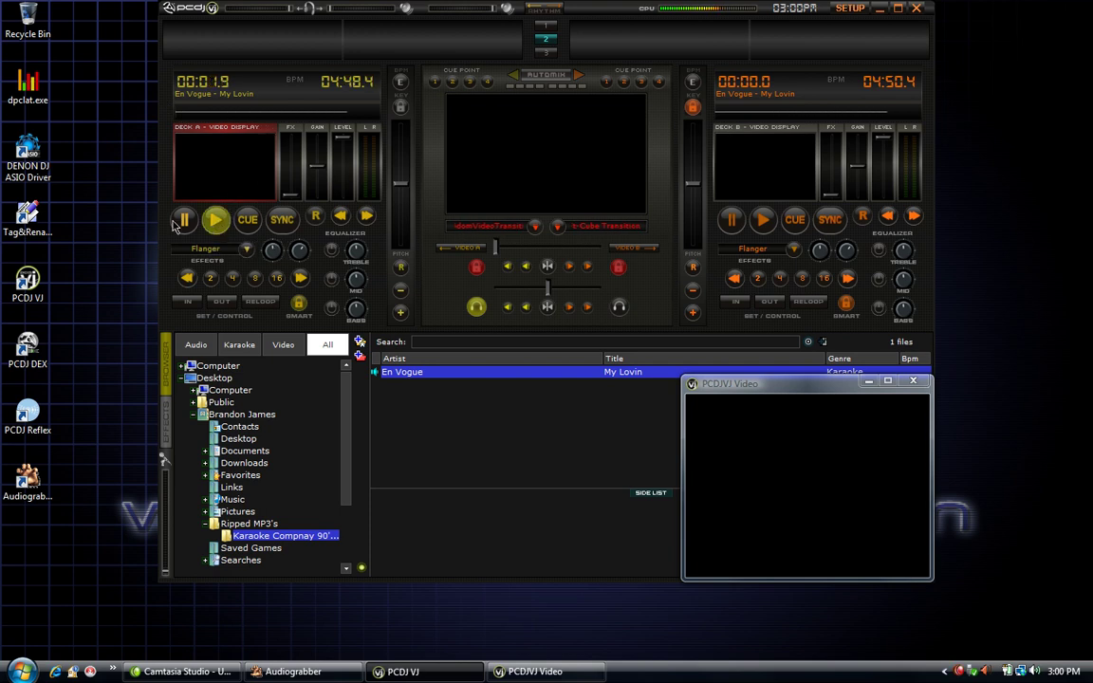
click(182, 220)
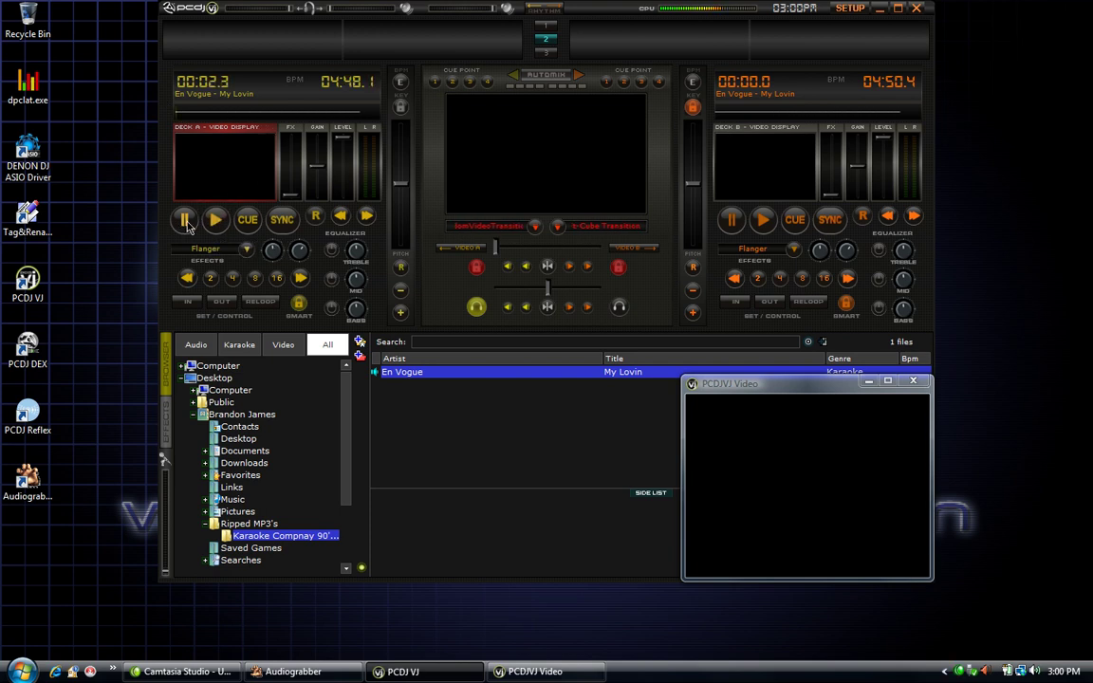
Step: Close the video window and PCDJ VJ, and switch back to Audiograbber
click(913, 381)
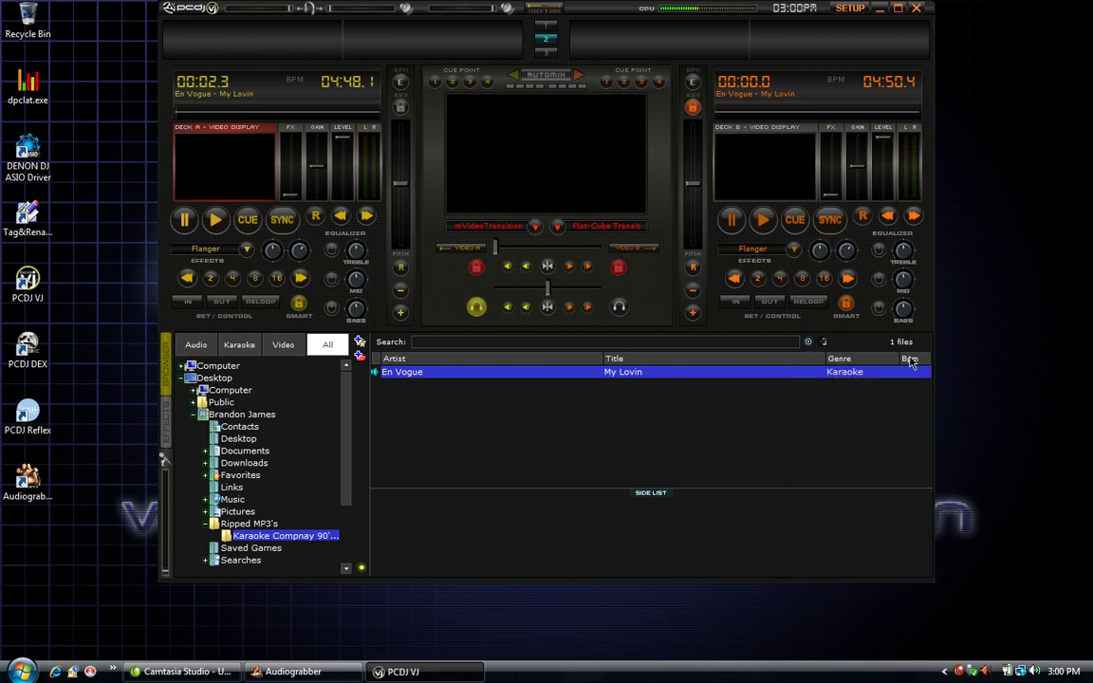
click(917, 9)
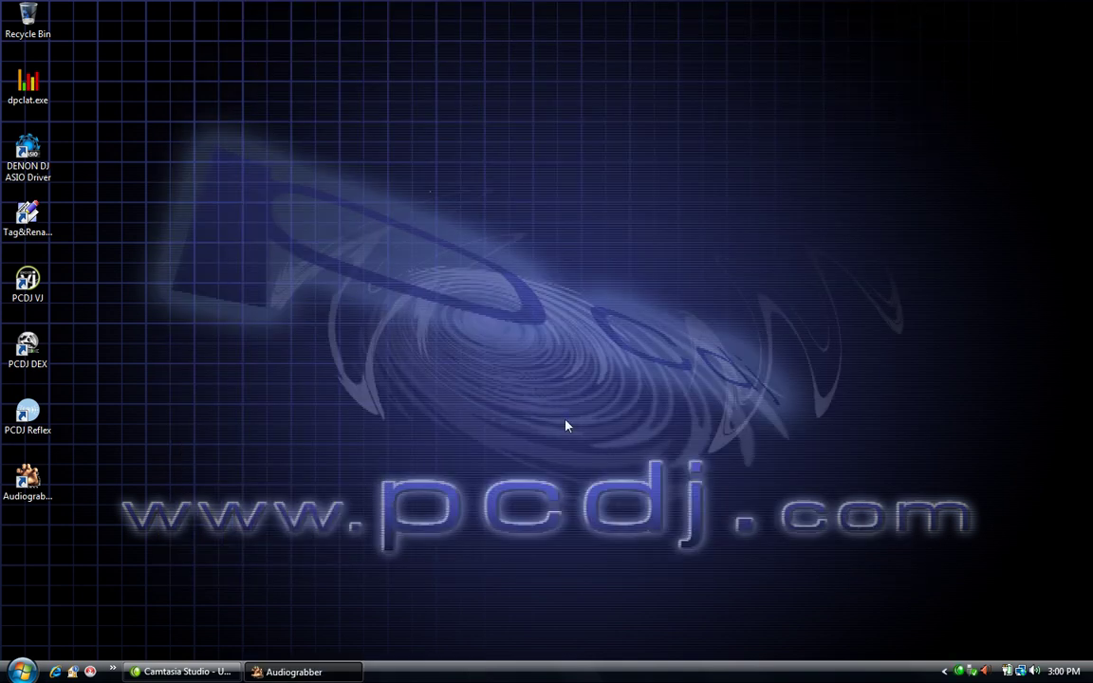
click(289, 672)
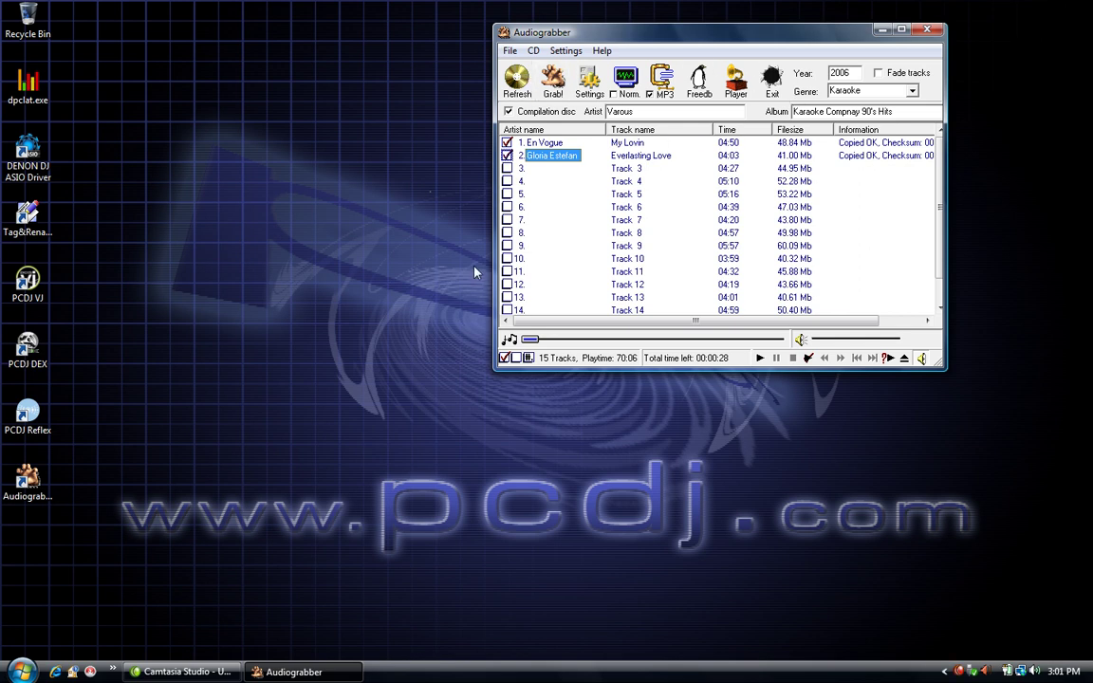
Step: Eject the audio CD from DVD RW Drive (D:) in Windows Explorer, and close the Explorer window
right_click(21, 671)
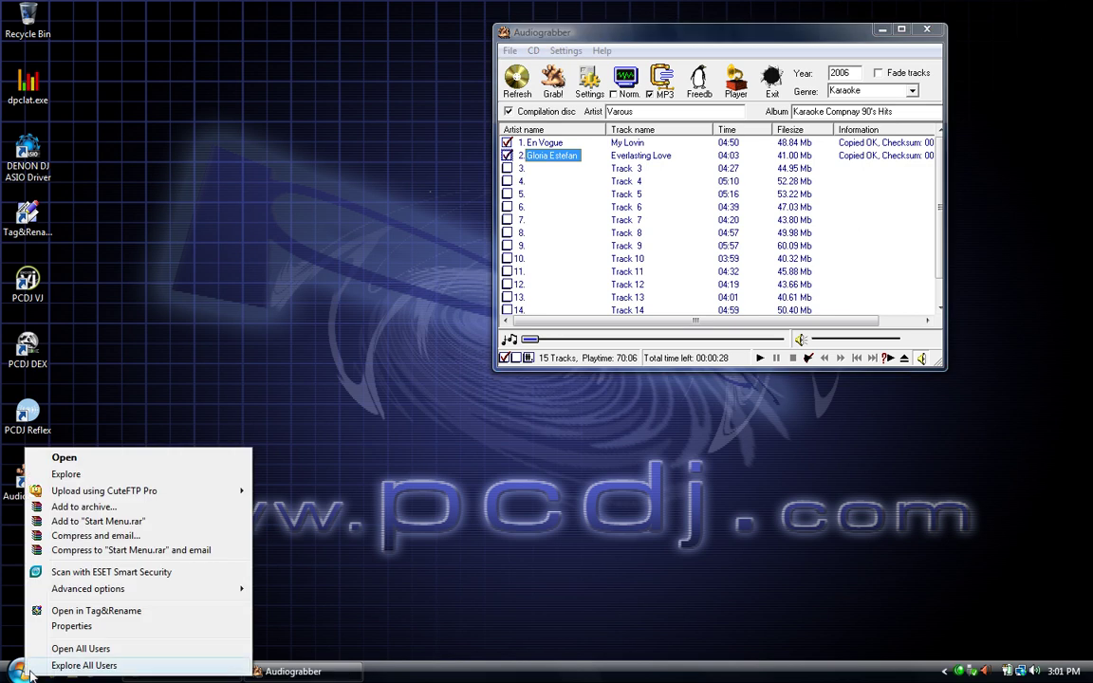
click(96, 476)
drag(217, 290, 220, 251)
click(74, 289)
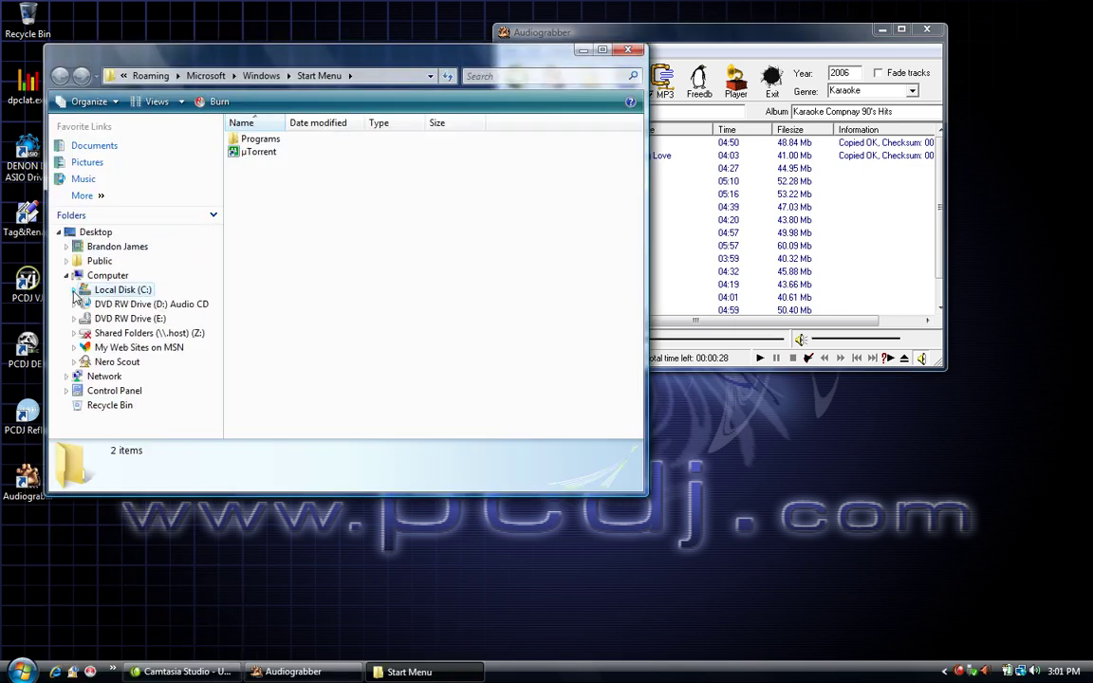
click(130, 304)
right_click(131, 305)
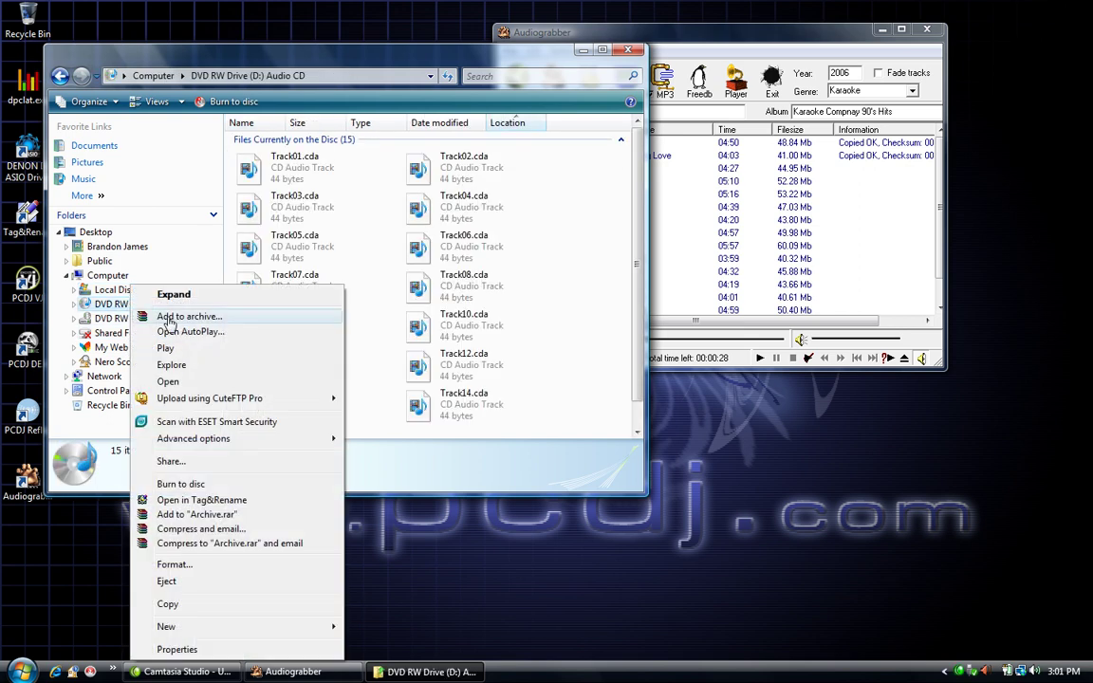
click(201, 583)
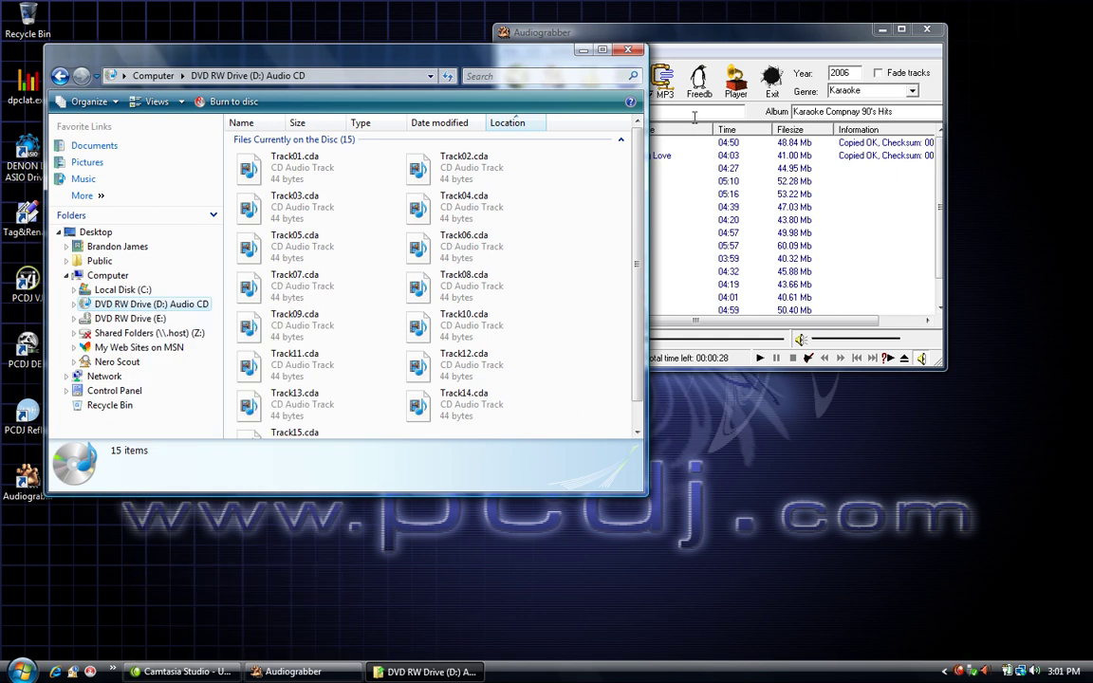
click(626, 50)
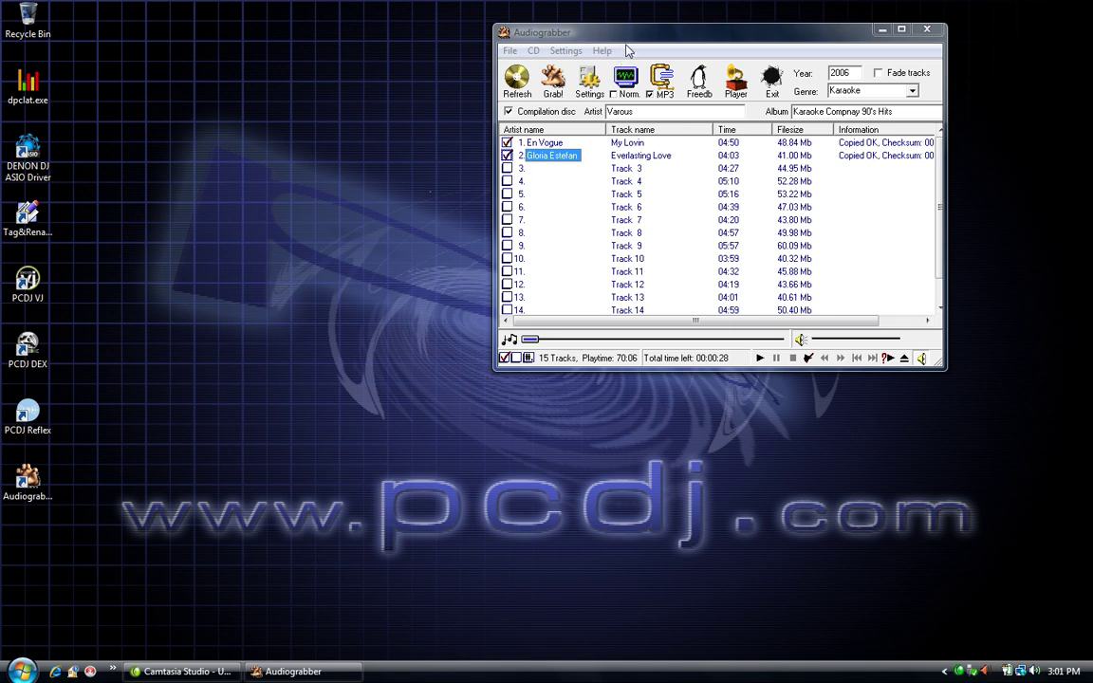
Step: Set Audiograbber's CD-ROM unit to SONY DVD RW DRU-800A KY01 in the general settings
click(507, 141)
click(525, 37)
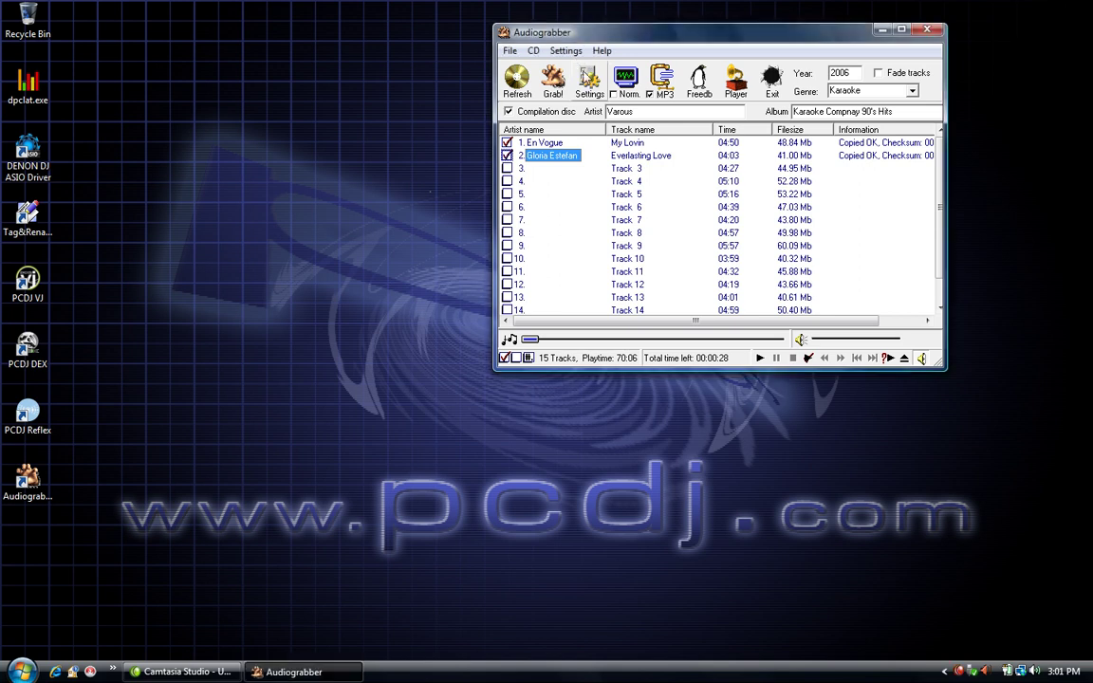
click(590, 84)
click(652, 140)
click(783, 277)
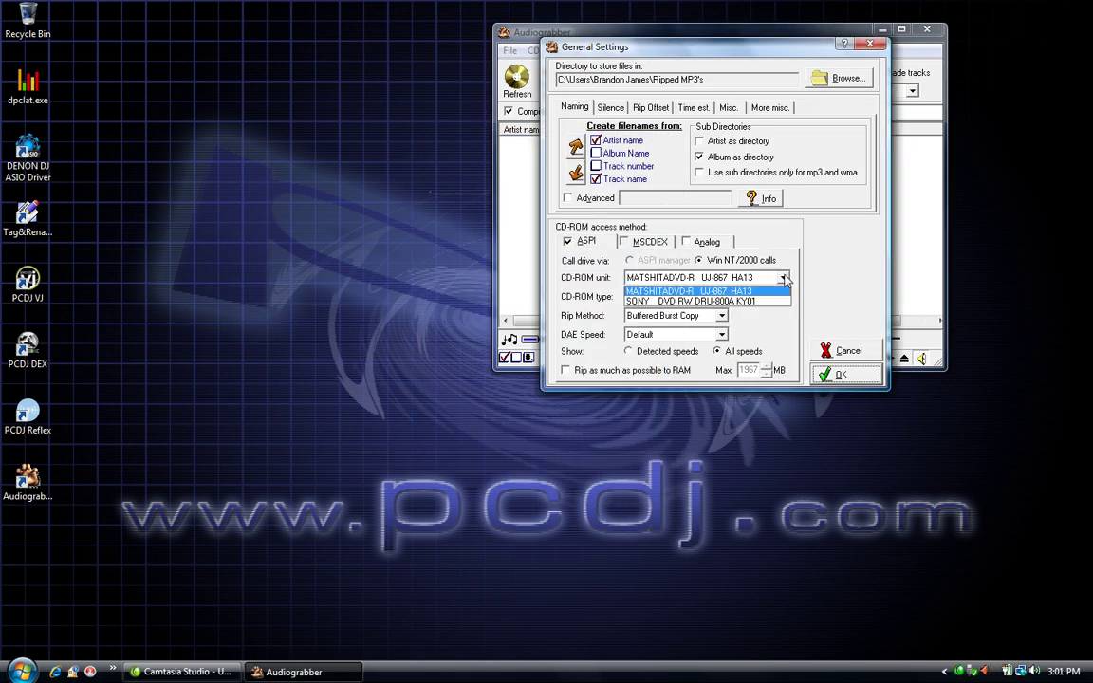
click(673, 302)
click(840, 374)
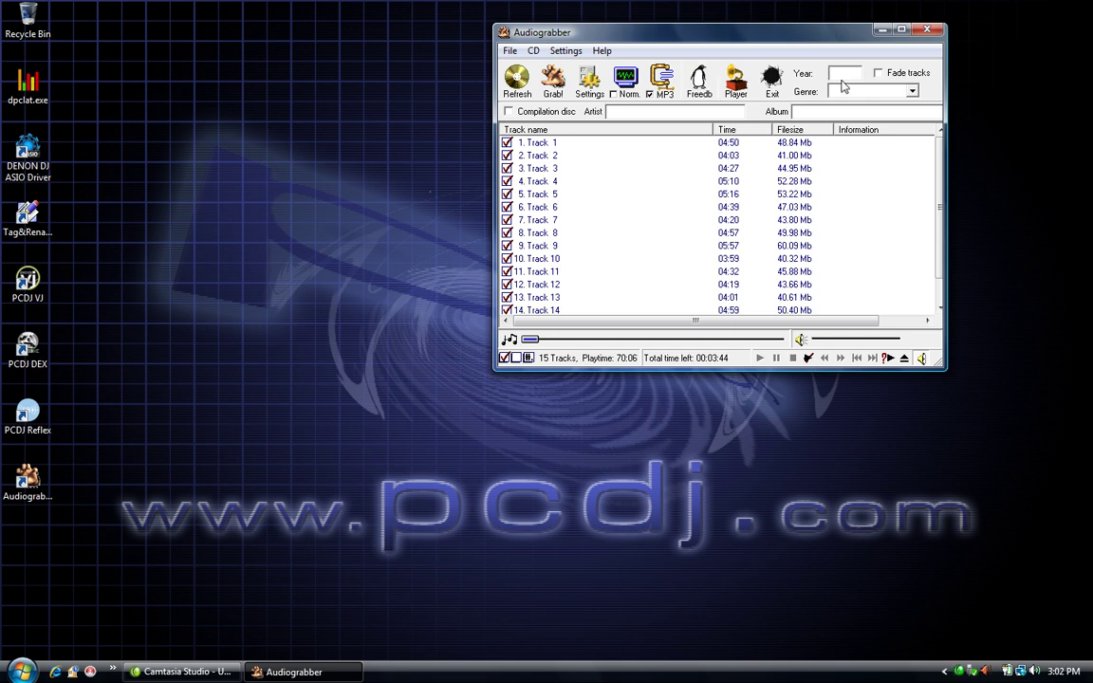
Step: Set the year to 2006 and the genre to Karaoke, and mark the CD as a compilation disc
text(2)
text(Ka)
text(raoke)
click(510, 112)
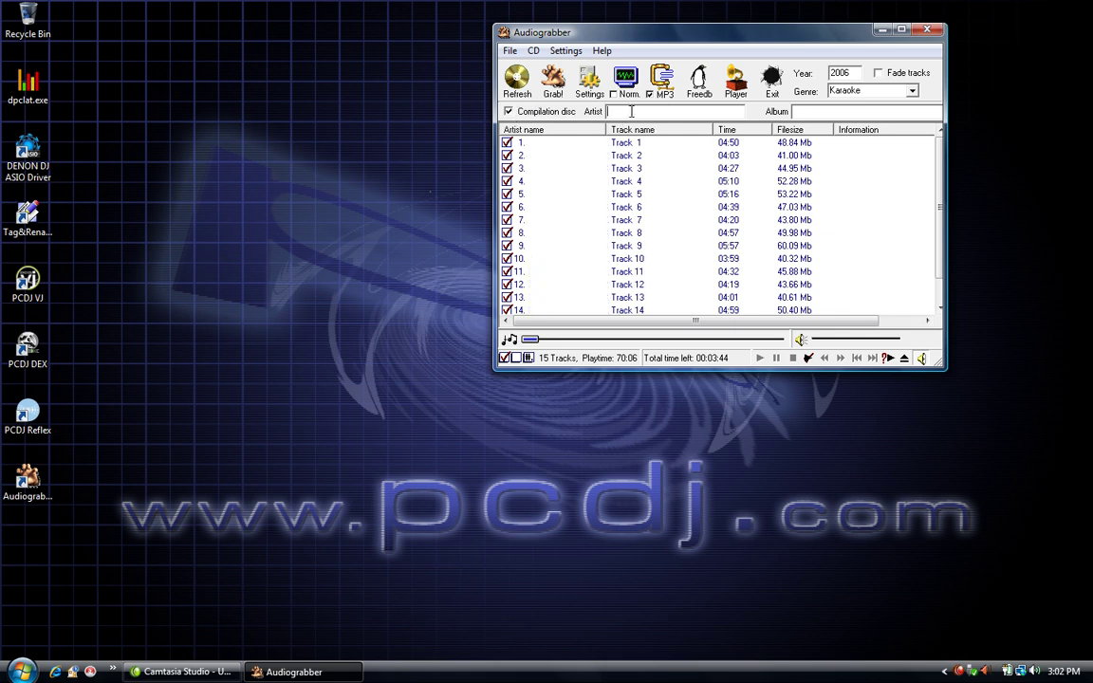
Step: Enter Various as the disc artist and Karaoke Company 90's Hit's as the album
click(627, 111)
text(VCa)
click(616, 111)
key(Delete)
click(795, 112)
text(Karaoke Company 90's Hit's)
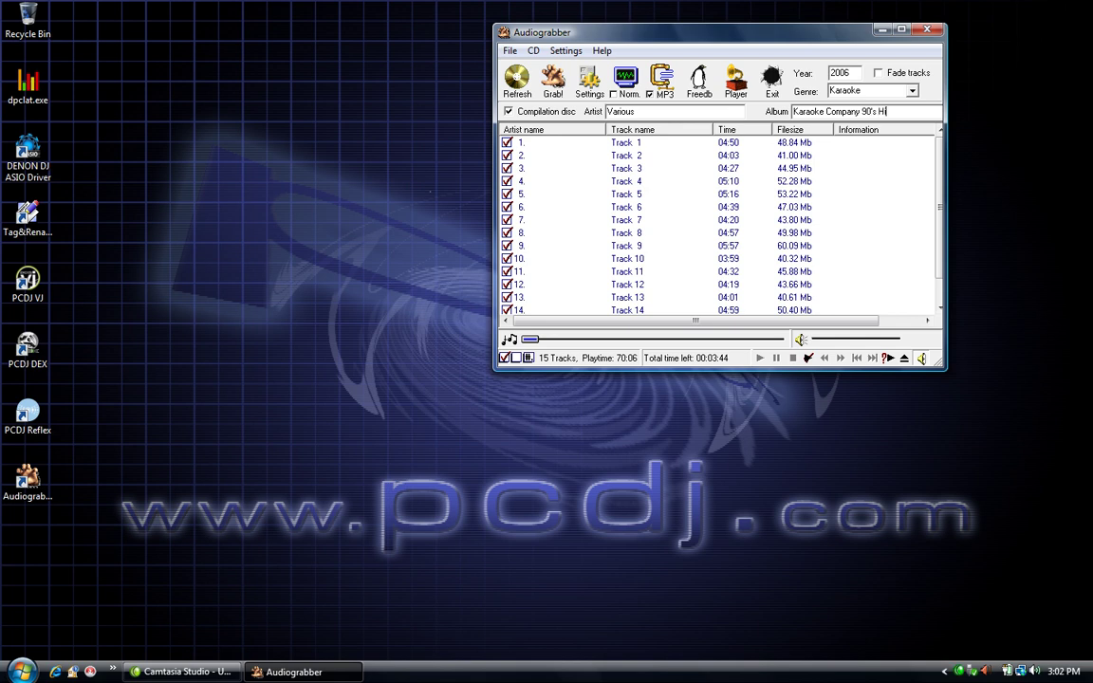
Step: Tag track 1 with the artist En Vogue and the track name My Lovin
double_click(525, 142)
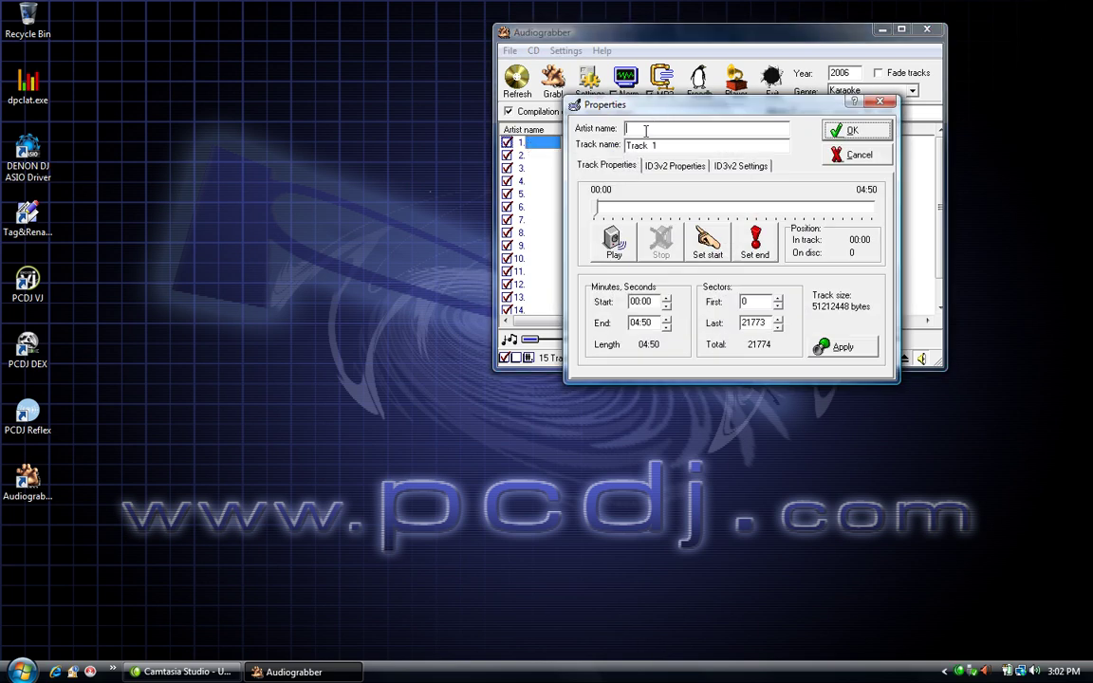
text(E)
drag(656, 145, 616, 146)
key(BackSpace)
text(My Lo)
key(Return)
Step: Tag track 2 with the artist Gloria Estefan and the track name Everlasting Love
click(533, 158)
double_click(533, 163)
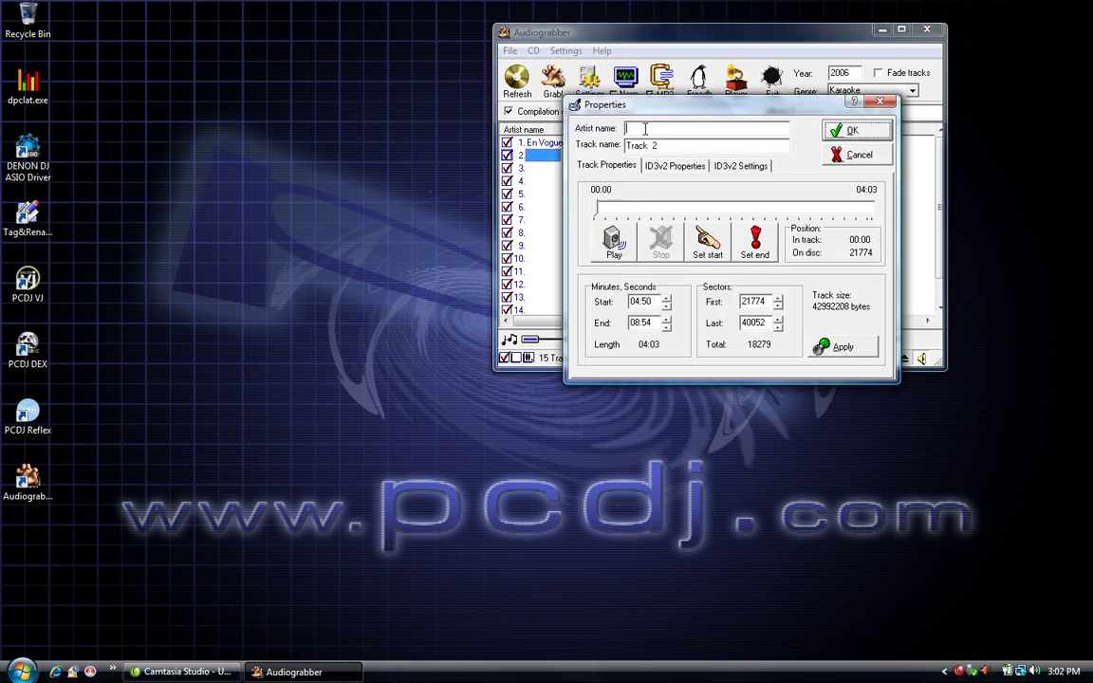
click(645, 128)
text(Gloria Estefan)
key(Tab)
text(E)
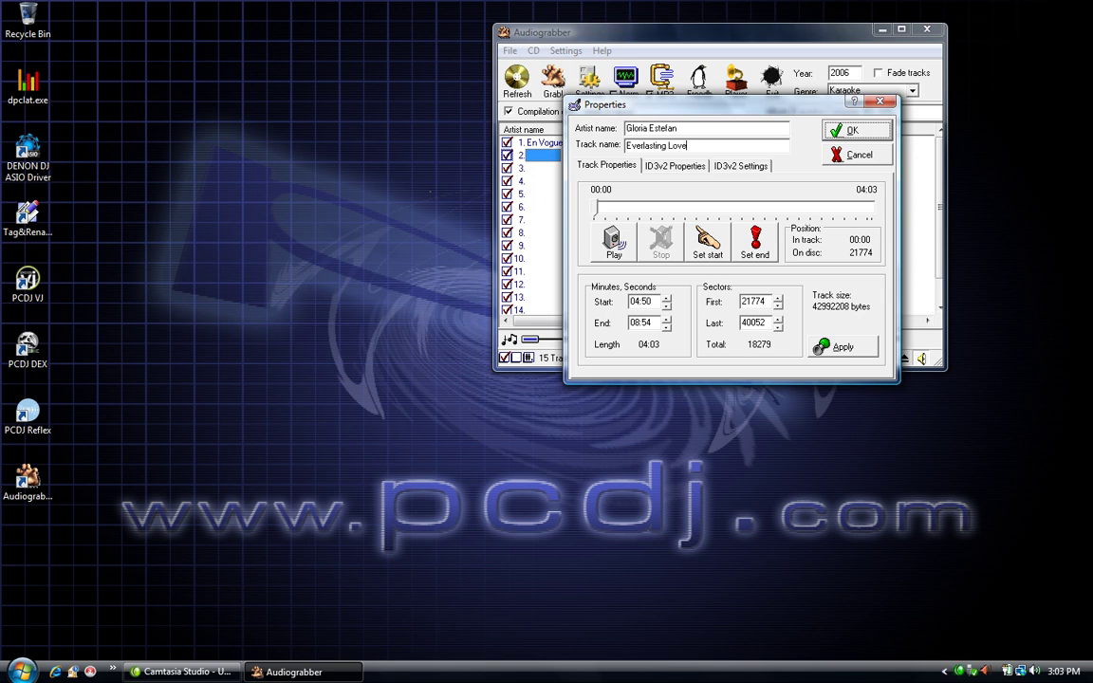
key(Return)
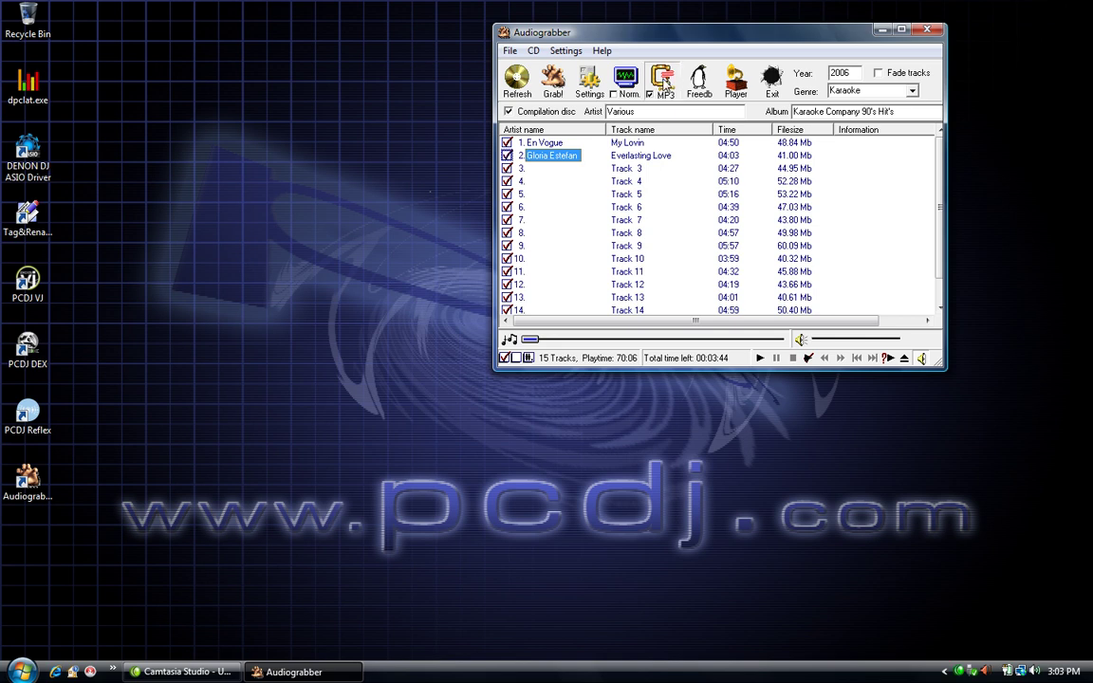
Step: Set the grab mode to Direct Rip and Encode to MP3 file, and review the general settings
click(662, 84)
click(628, 170)
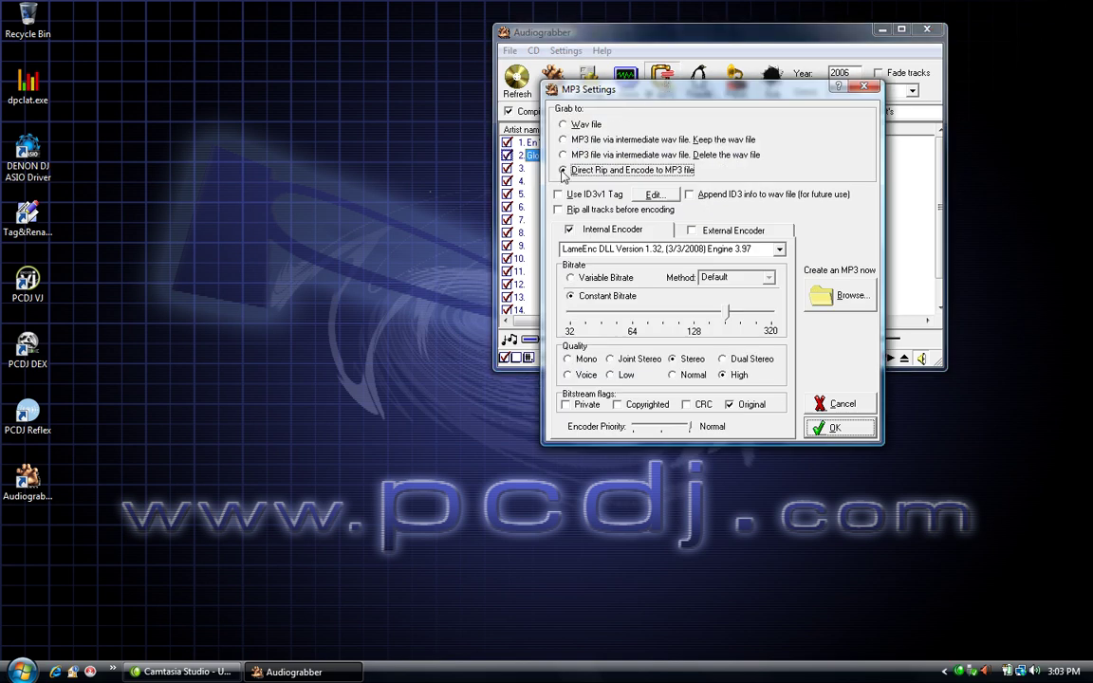
click(832, 428)
click(587, 81)
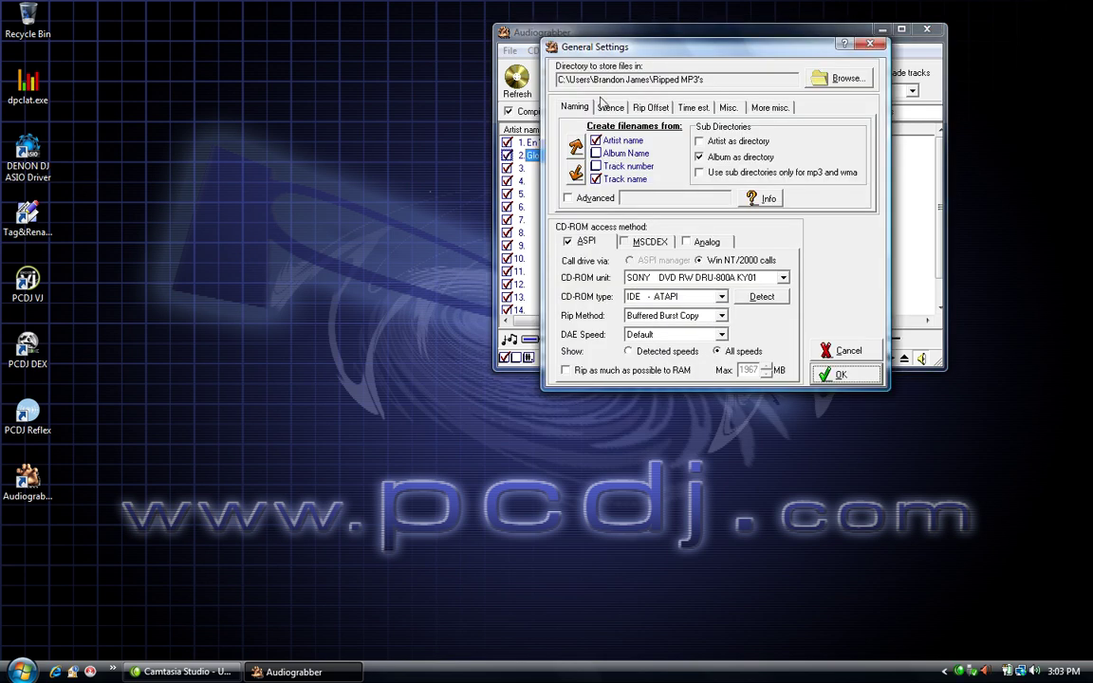
click(841, 376)
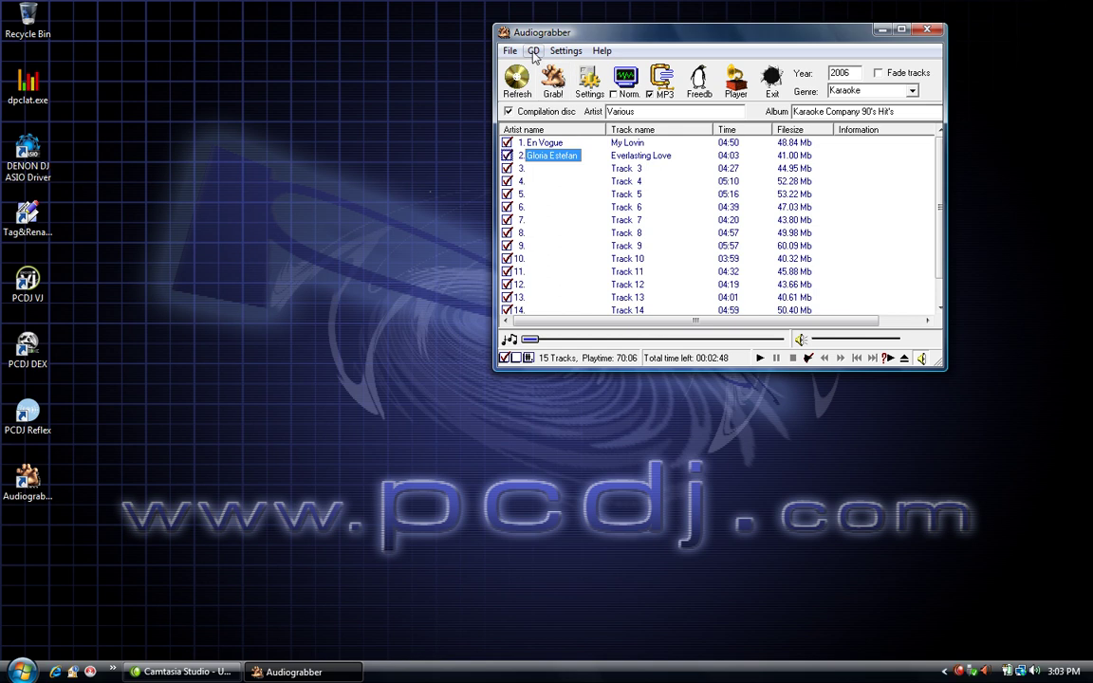
click(534, 53)
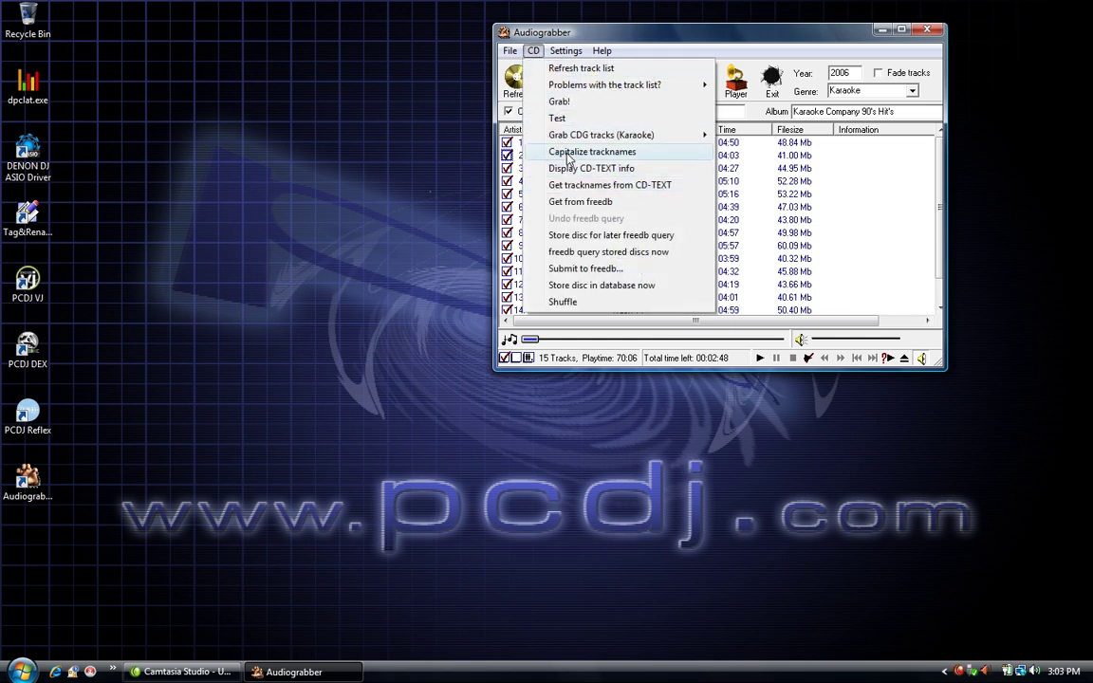
mouse_move(574, 138)
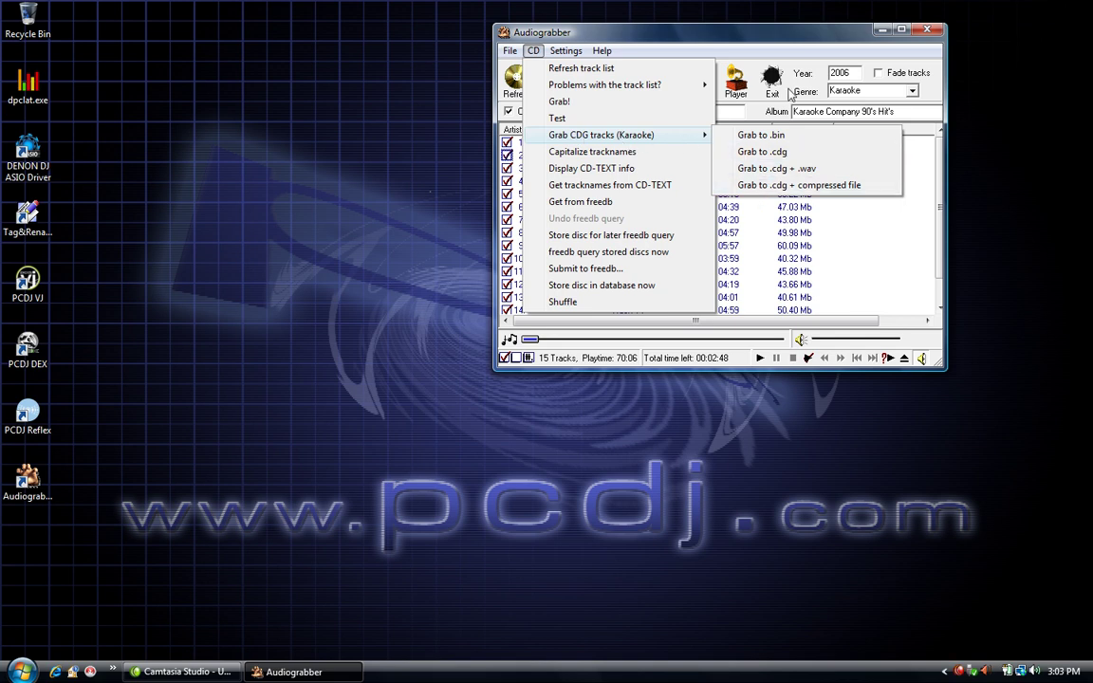
click(748, 36)
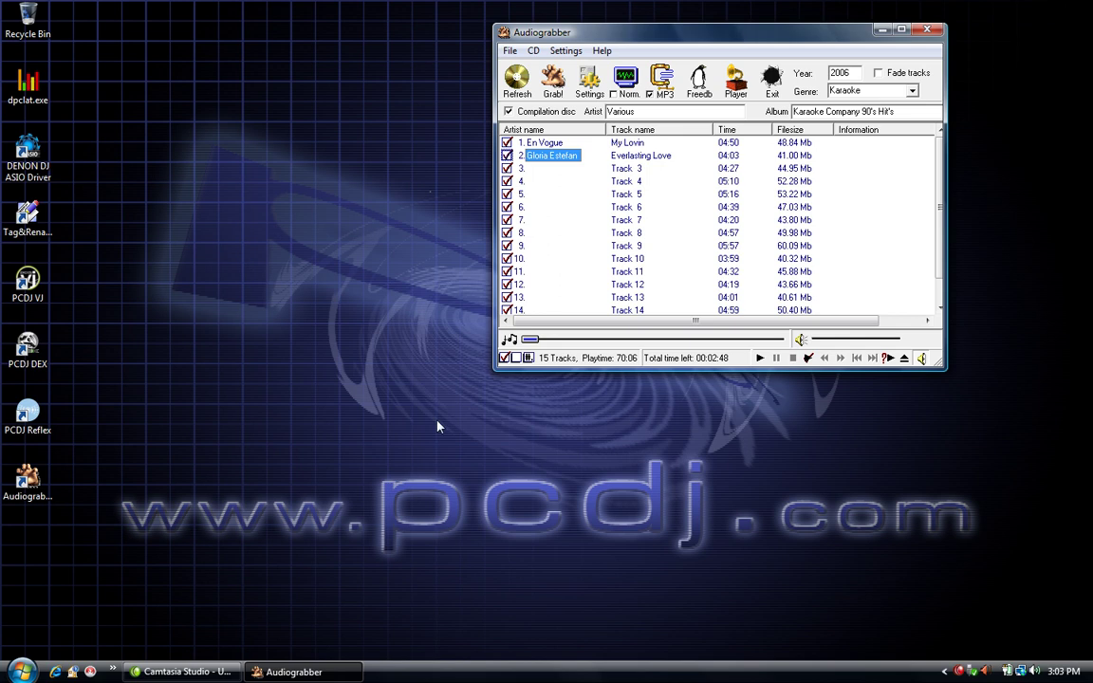
Step: Delete the Karaoke Compnay 90's Hits folder from Ripped MP3's in the user folder, and close the Explorer window
click(21, 672)
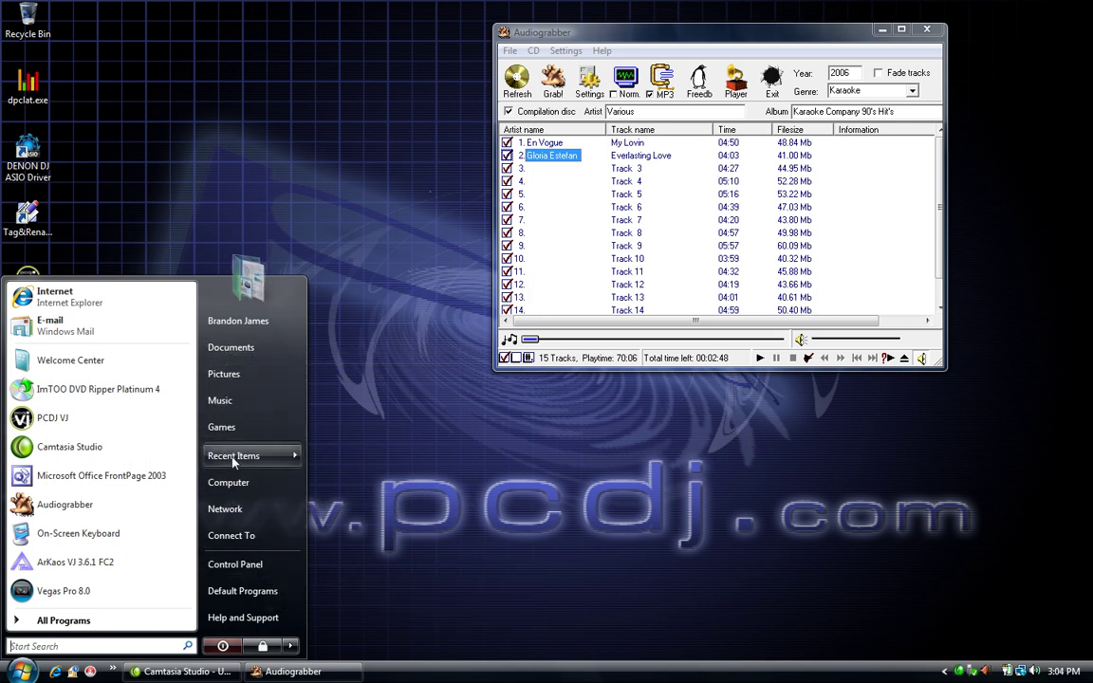
mouse_move(237, 462)
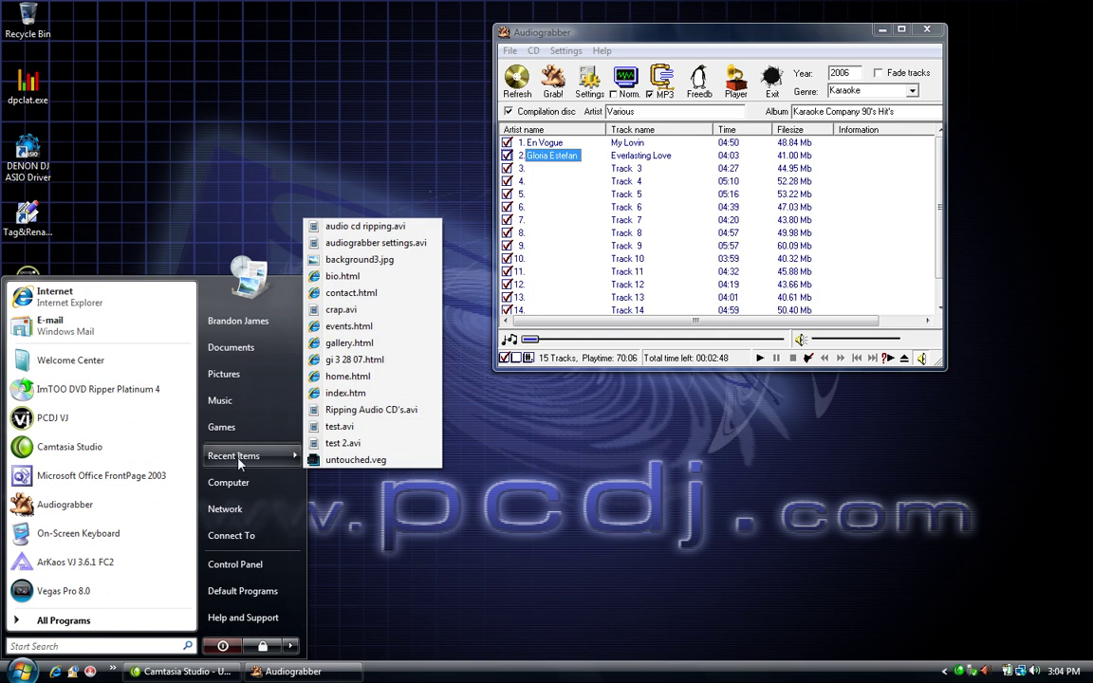
click(231, 319)
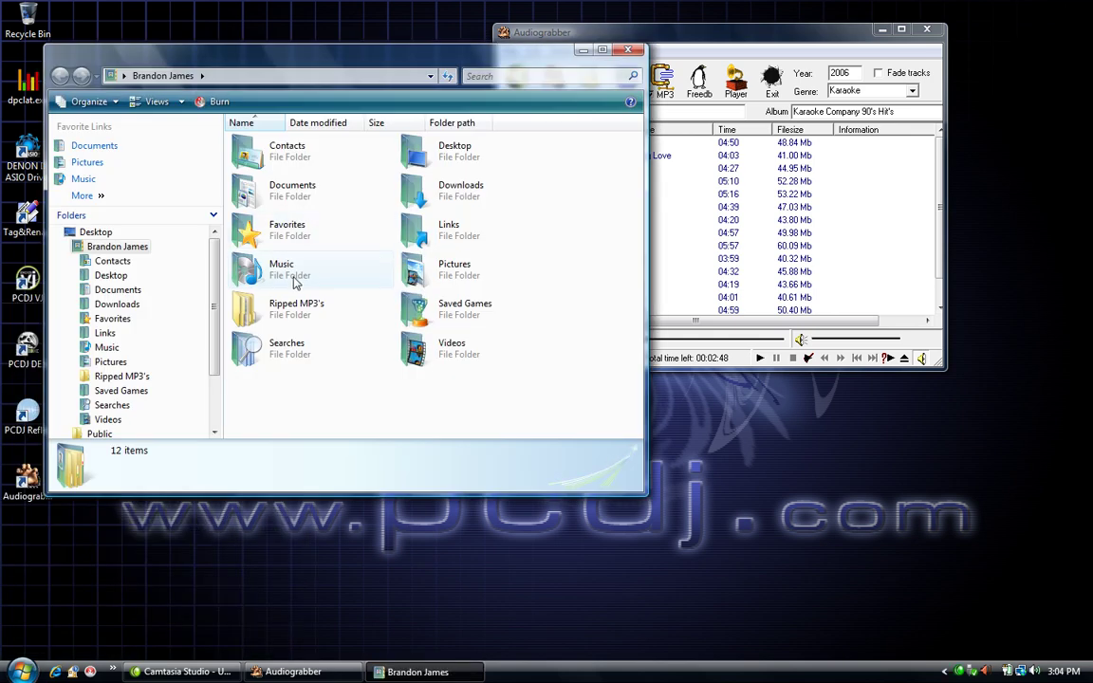
double_click(249, 278)
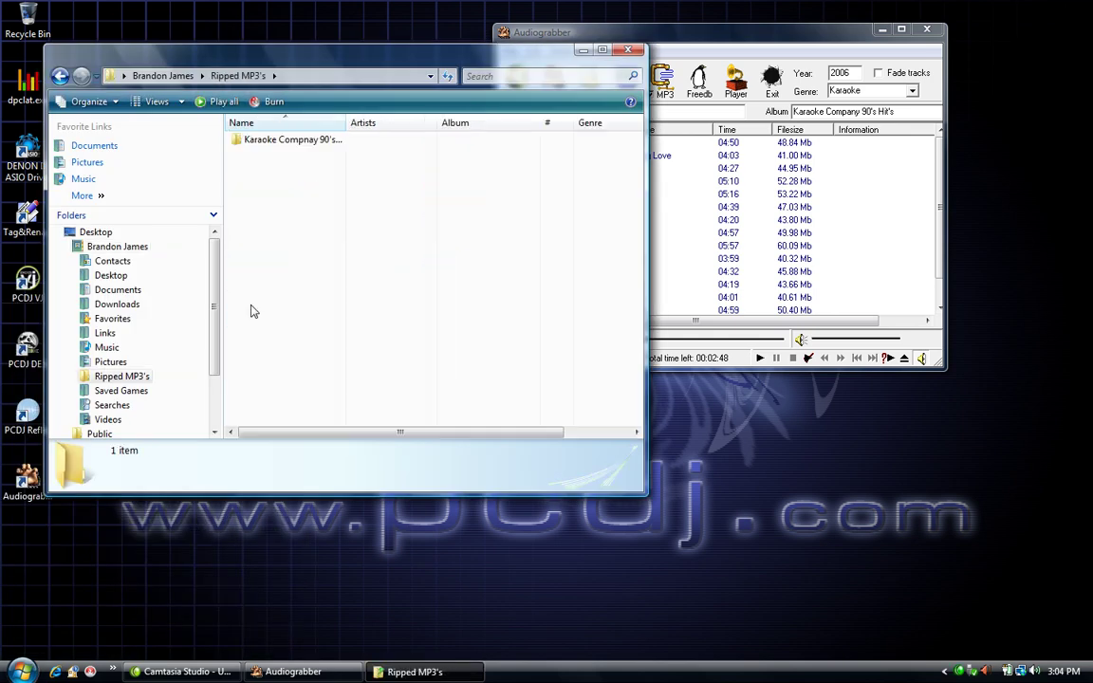
right_click(255, 146)
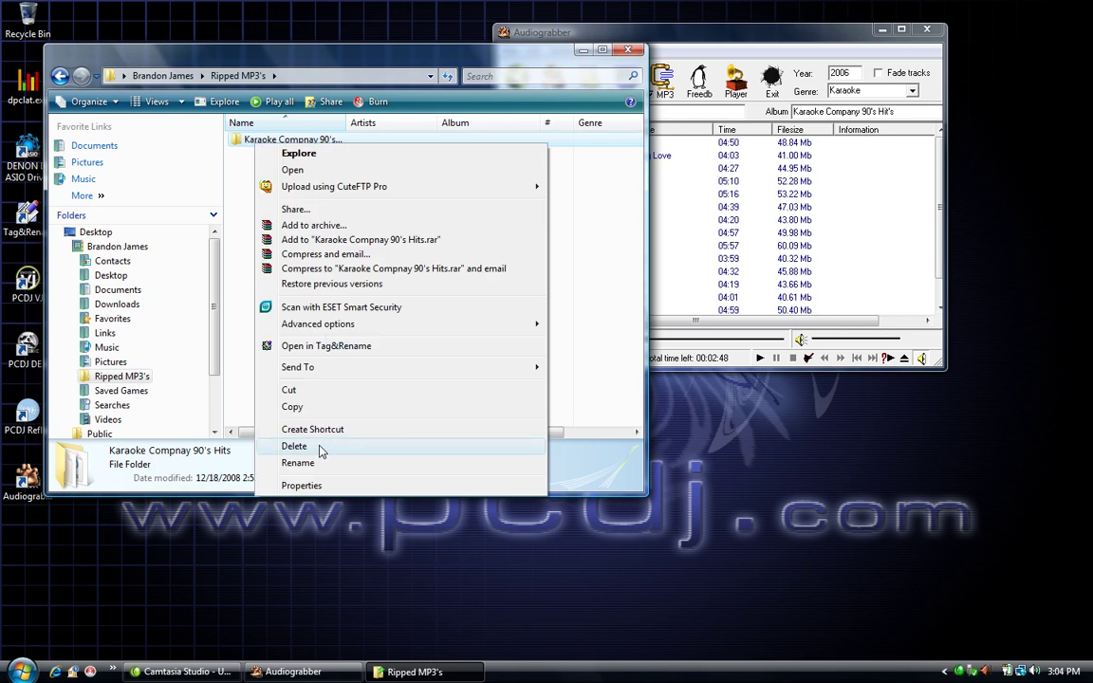
click(319, 448)
click(603, 397)
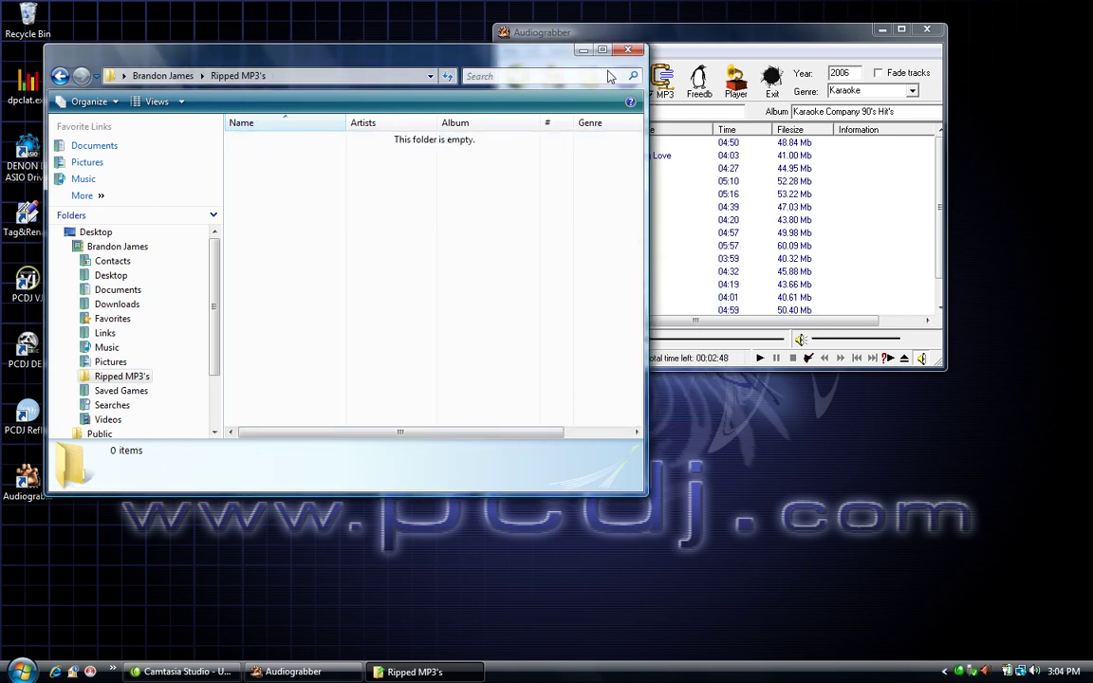
key(alt+F4)
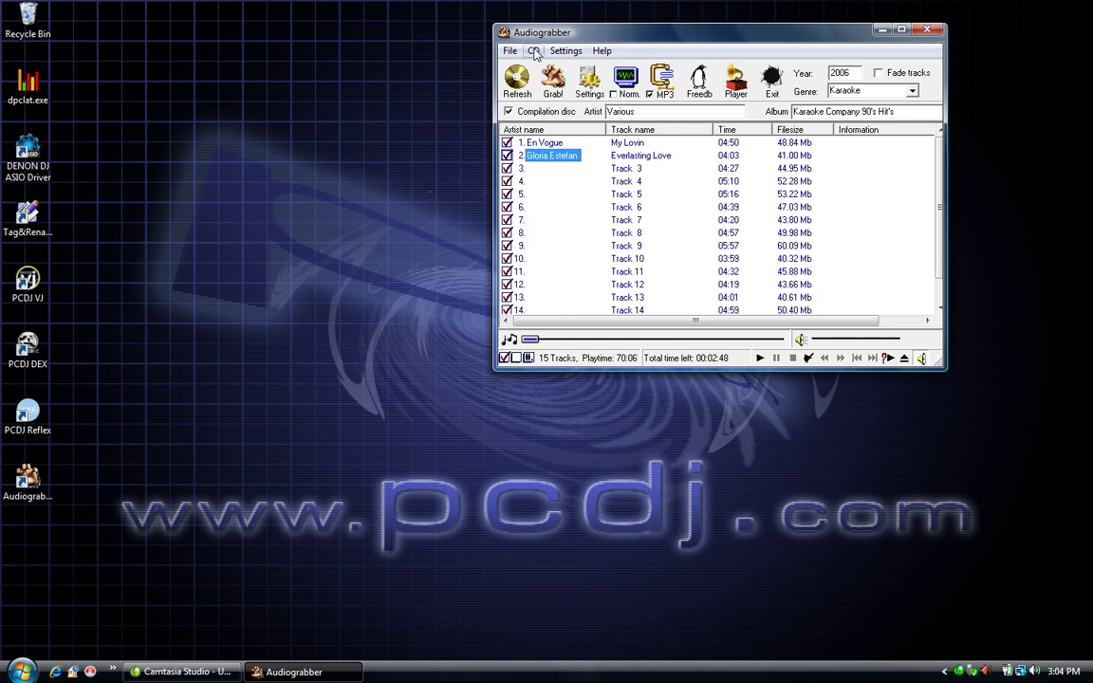
Step: Grab the CDG tracks in the .cdg + compressed file format, and abort the grab once track 3 starts
click(539, 51)
mouse_move(709, 140)
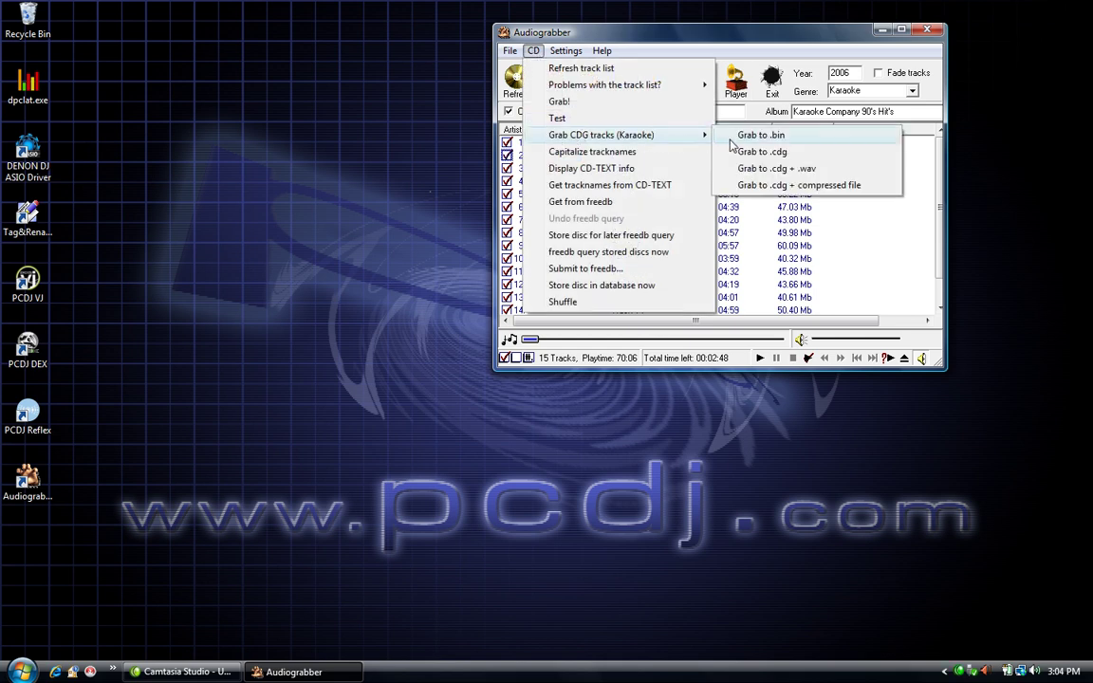
click(753, 187)
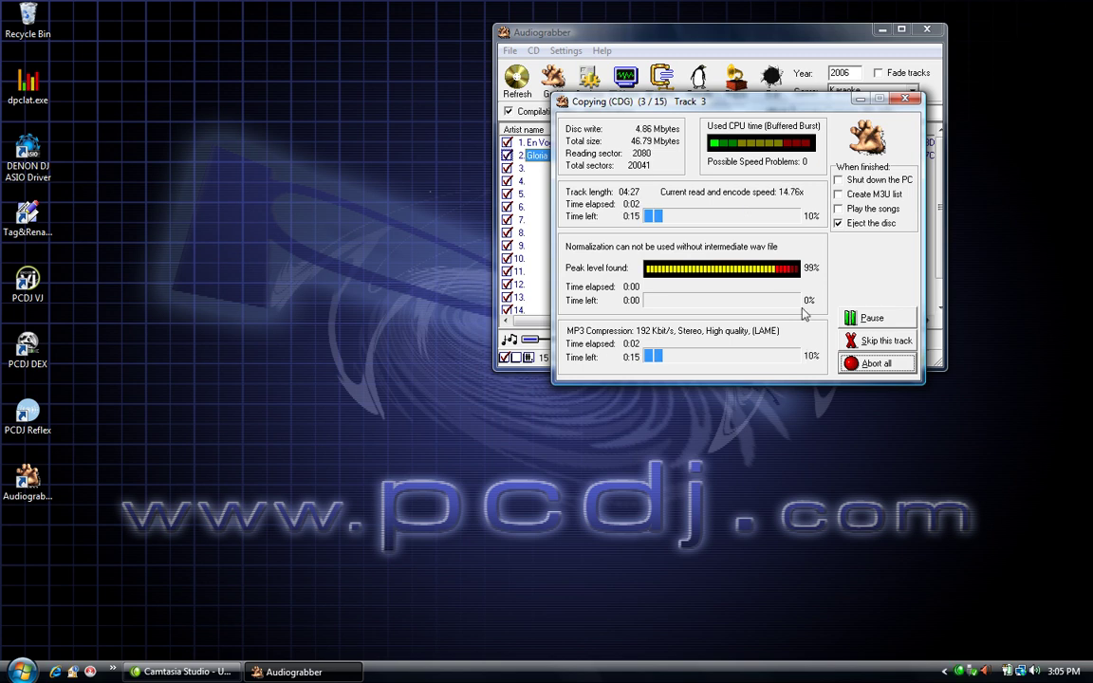
click(865, 365)
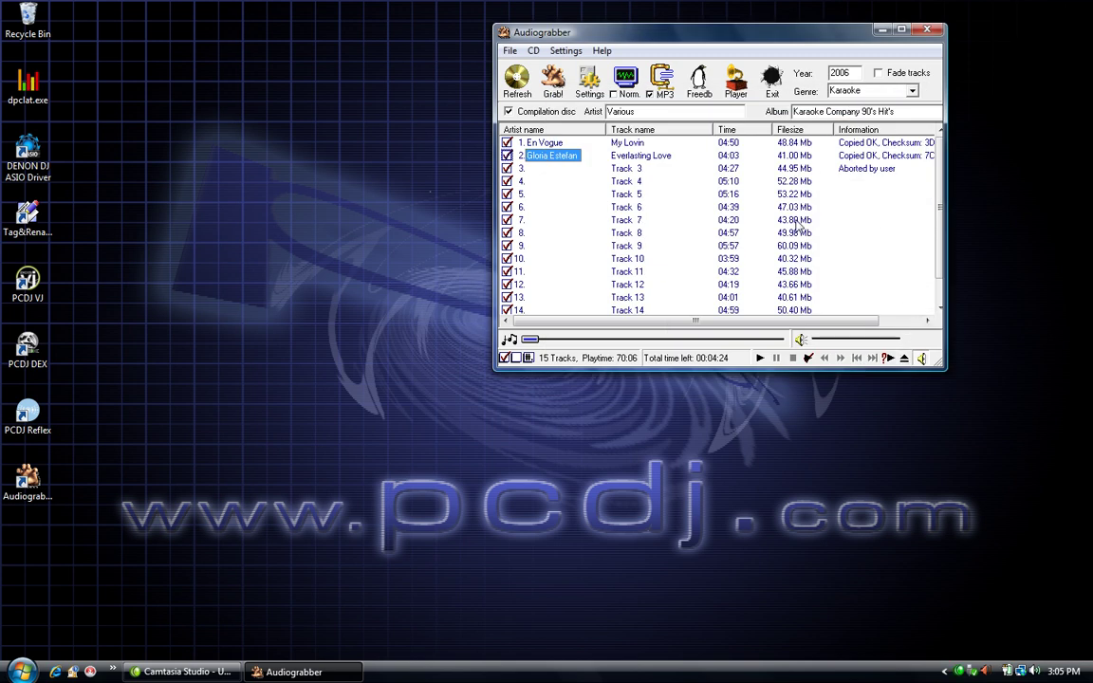
Step: Close Audiograbber and, in PCDJ VJ, open the Karaoke Company 90's Hit's folder inside the user folder's Ripped MP3's
click(926, 31)
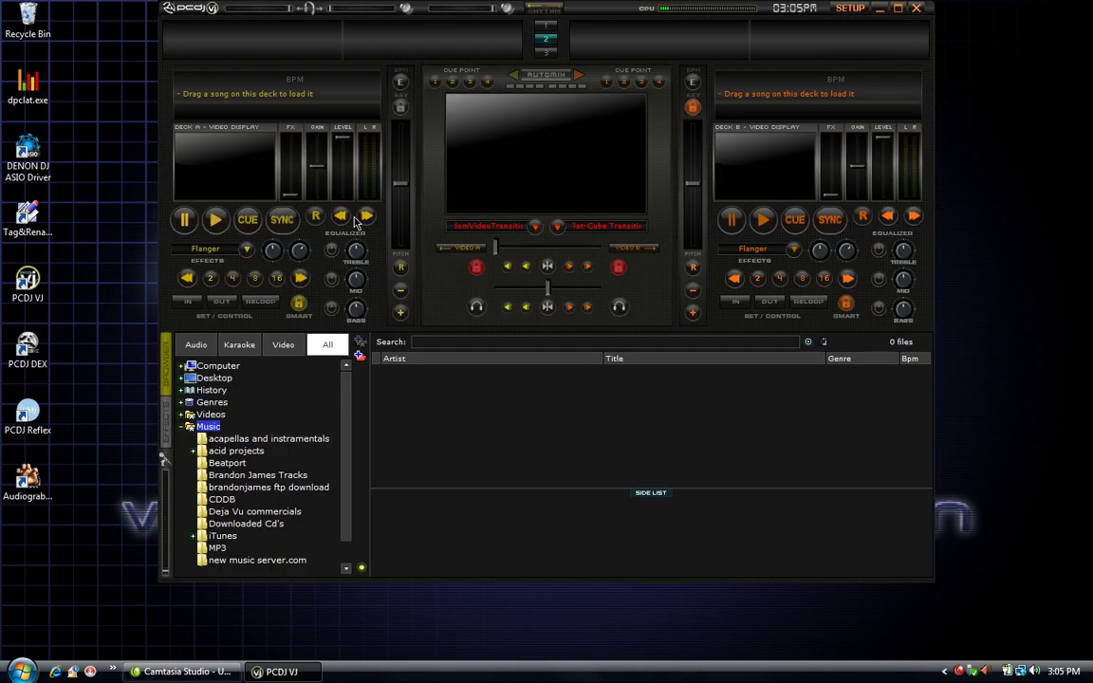
click(183, 426)
click(181, 378)
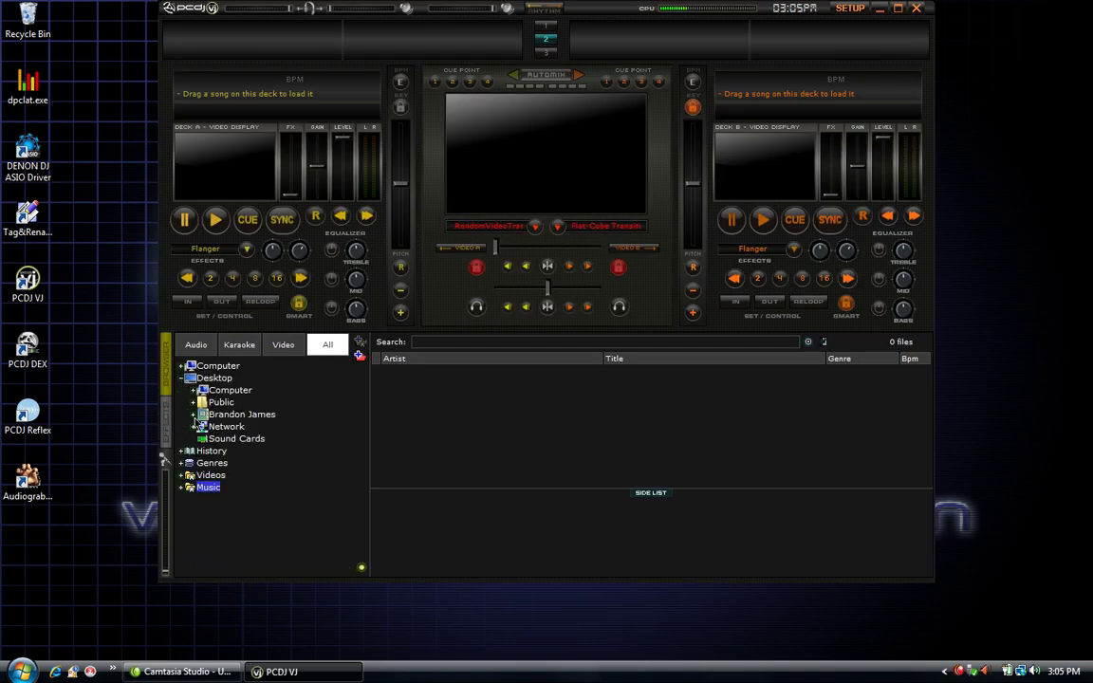
click(194, 415)
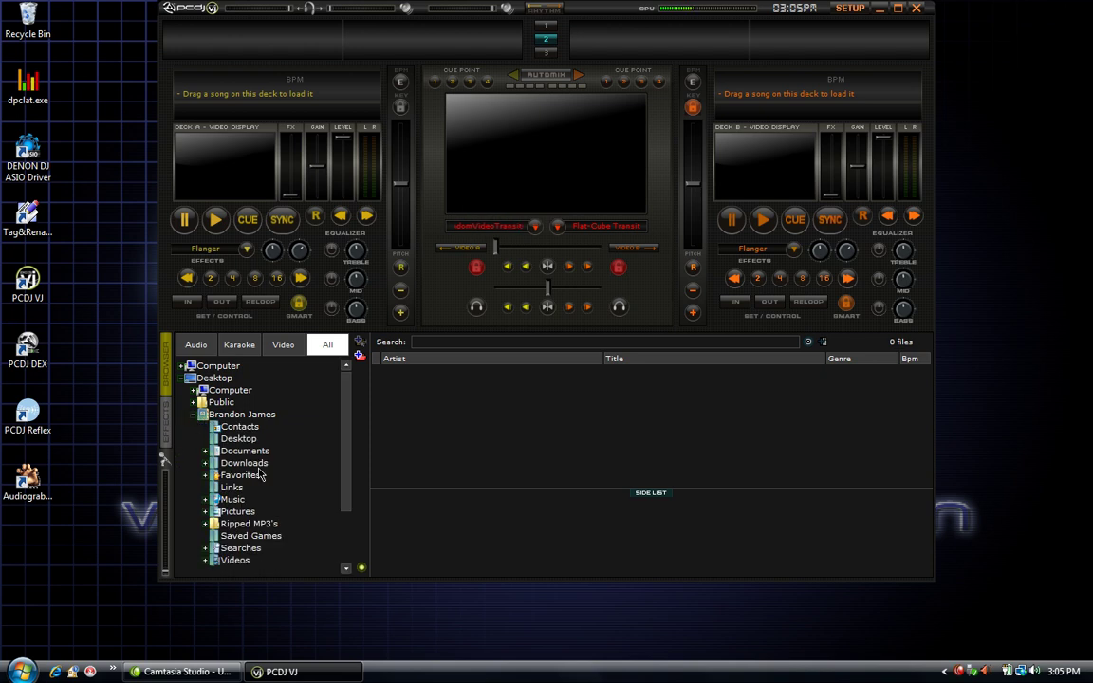
scroll(344, 454, down, 1)
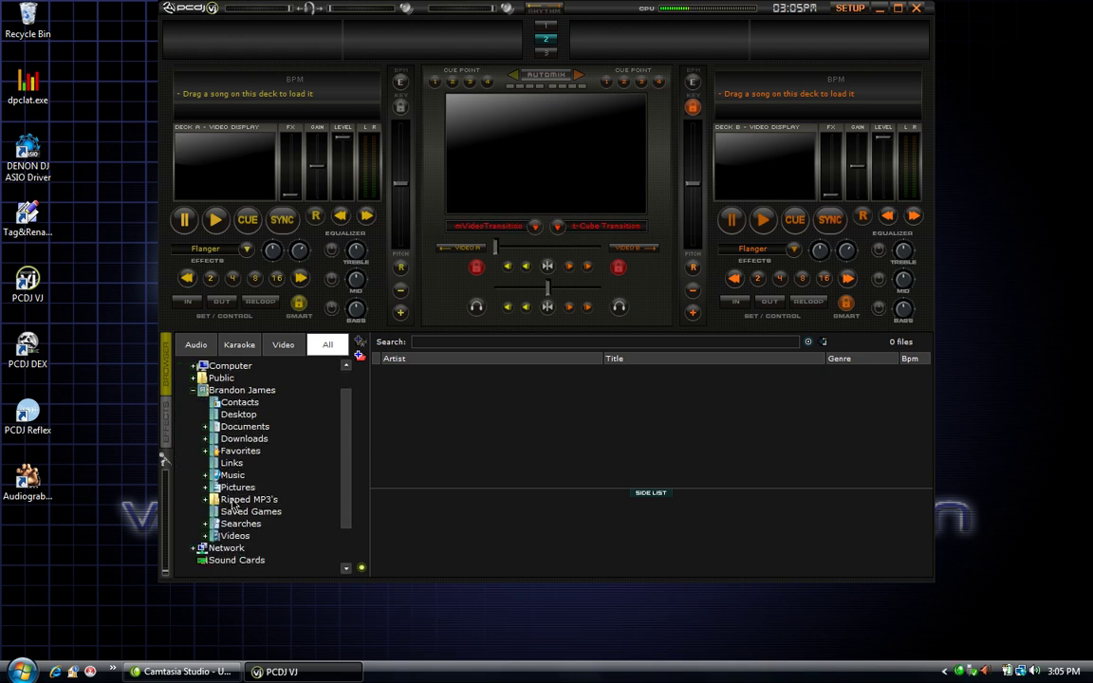
double_click(237, 500)
click(237, 512)
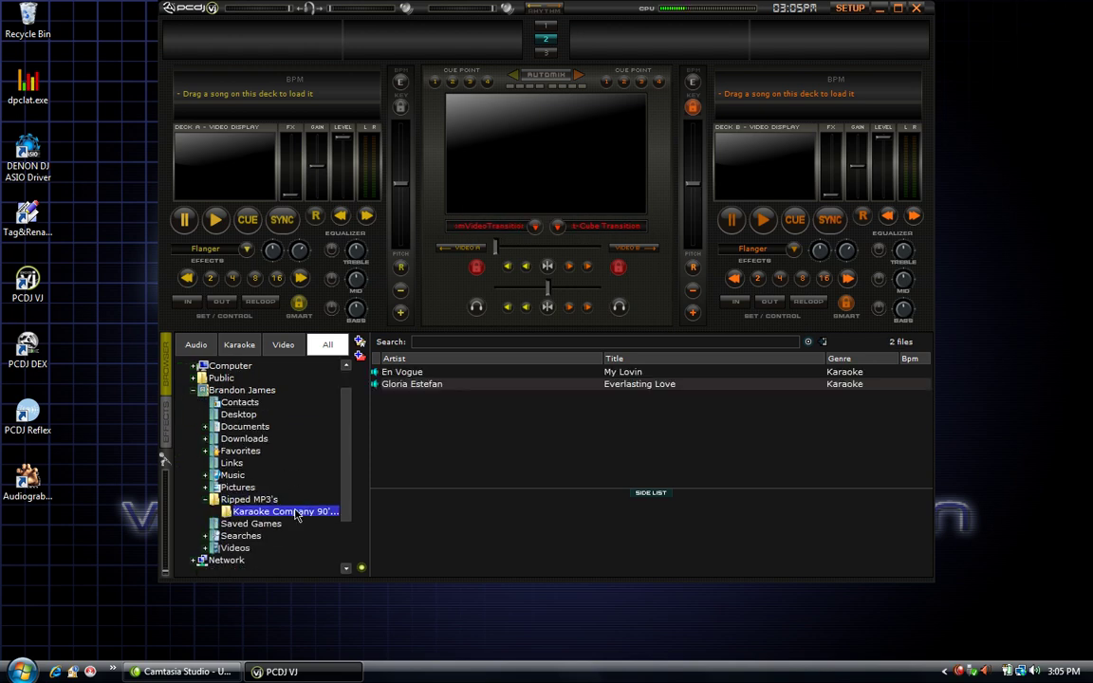
Step: Load En Vogue's My Lovin from the newly ripped folder onto deck A, play about 16 seconds and pause it
double_click(392, 372)
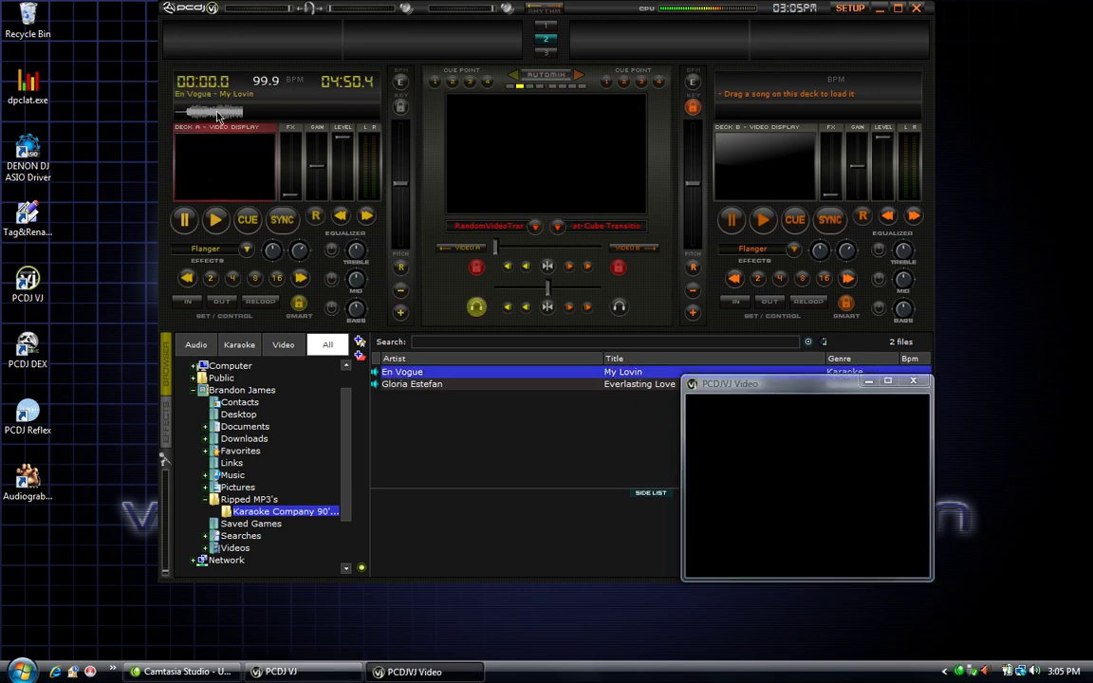
click(214, 222)
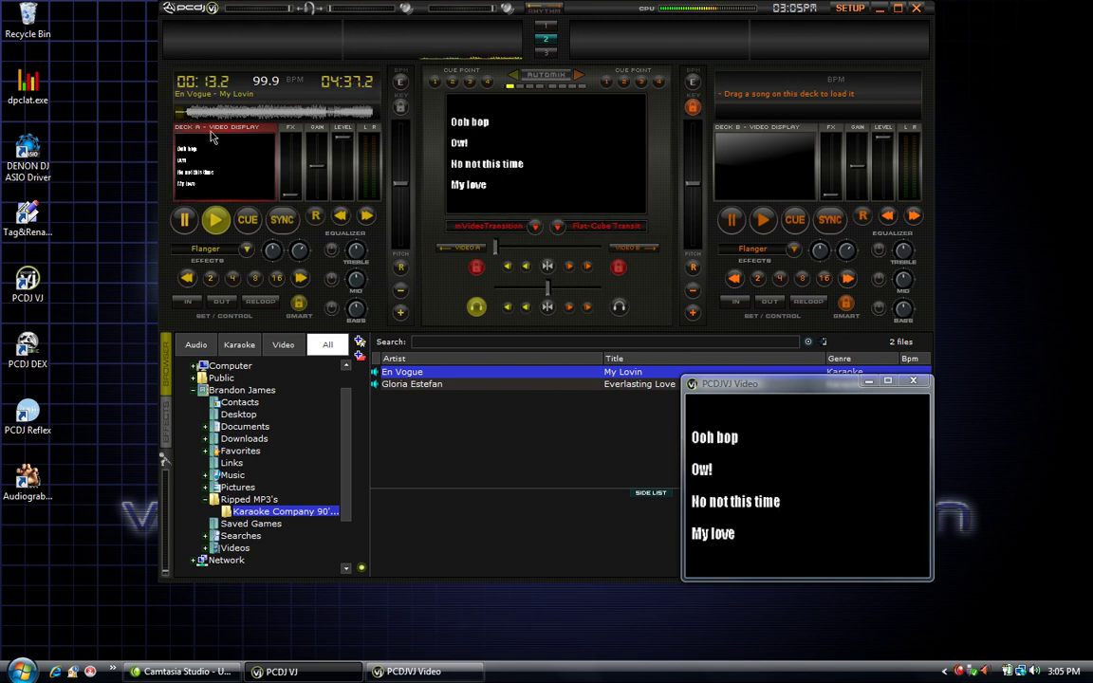
click(183, 221)
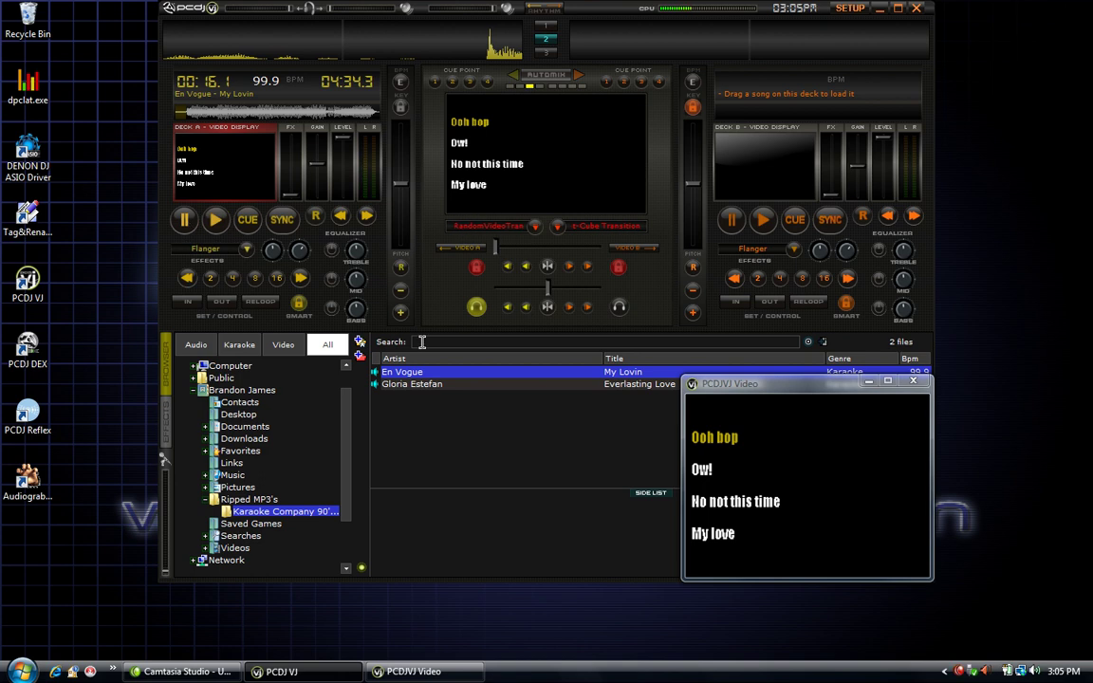